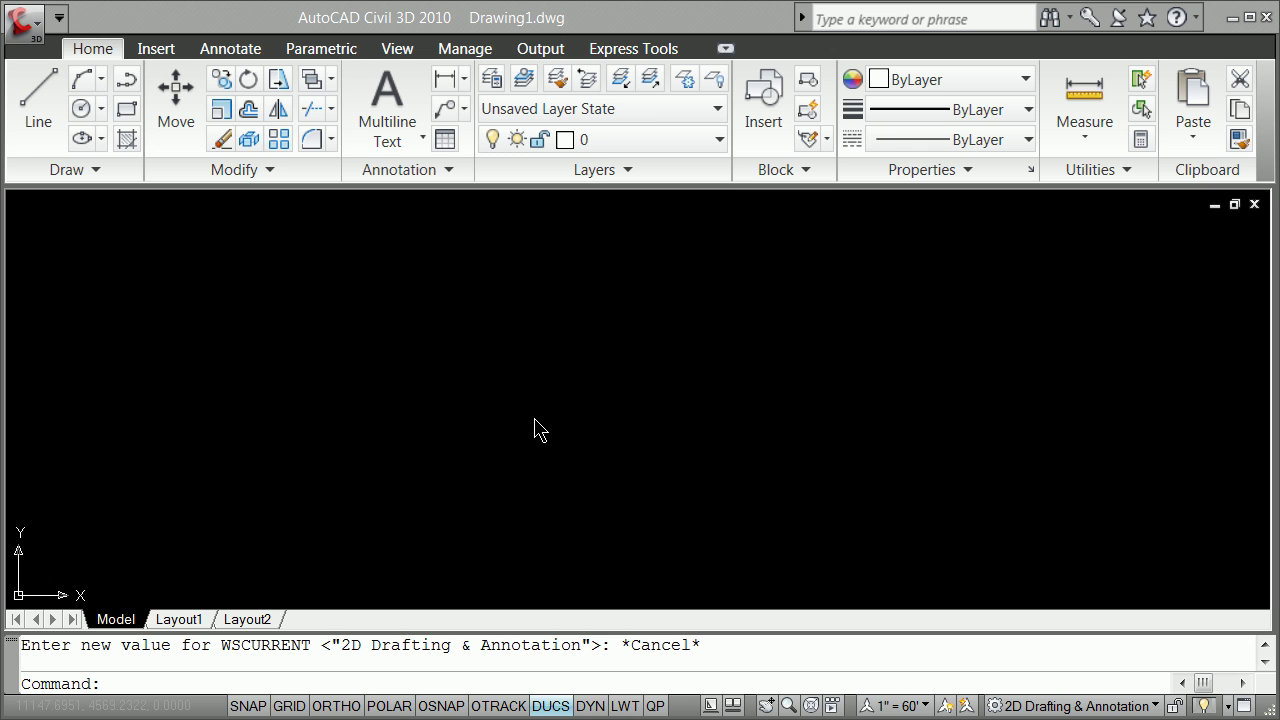
# Check the drawing-area and object snap shortcut menus, then minimize the ribbon to panel titles
pyautogui.rightClick(578, 313)
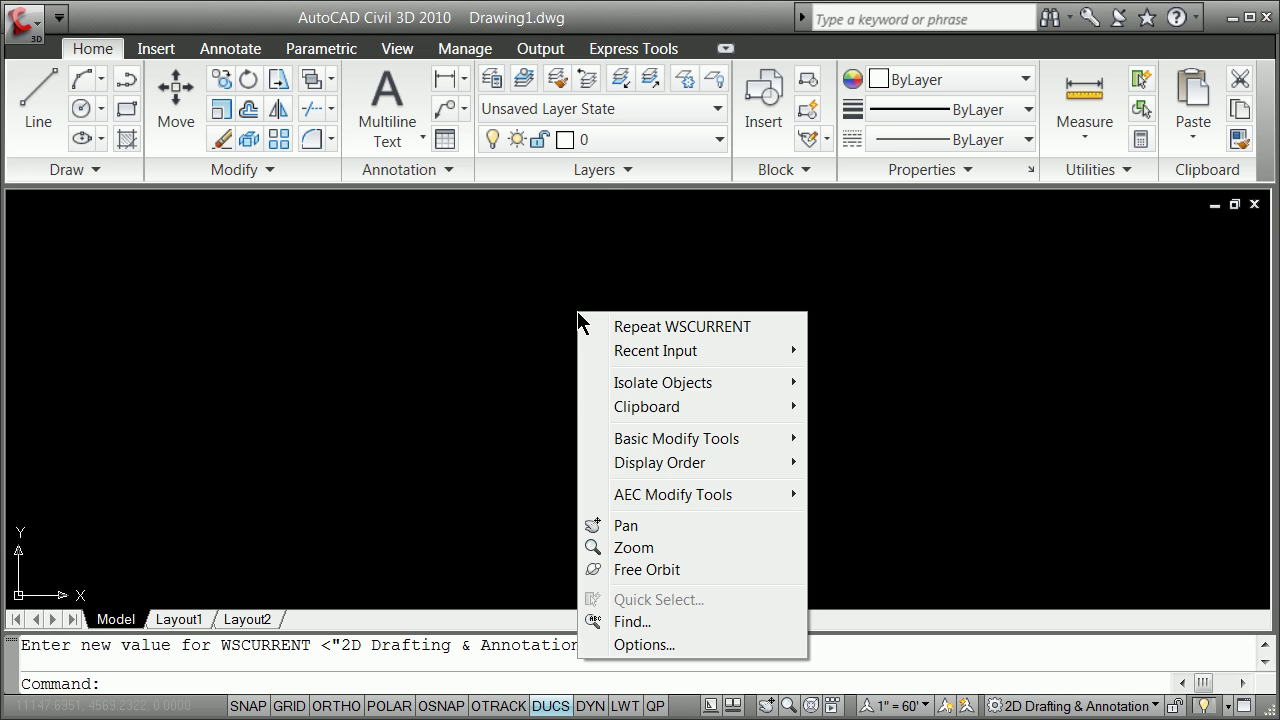
pyautogui.press('Escape')
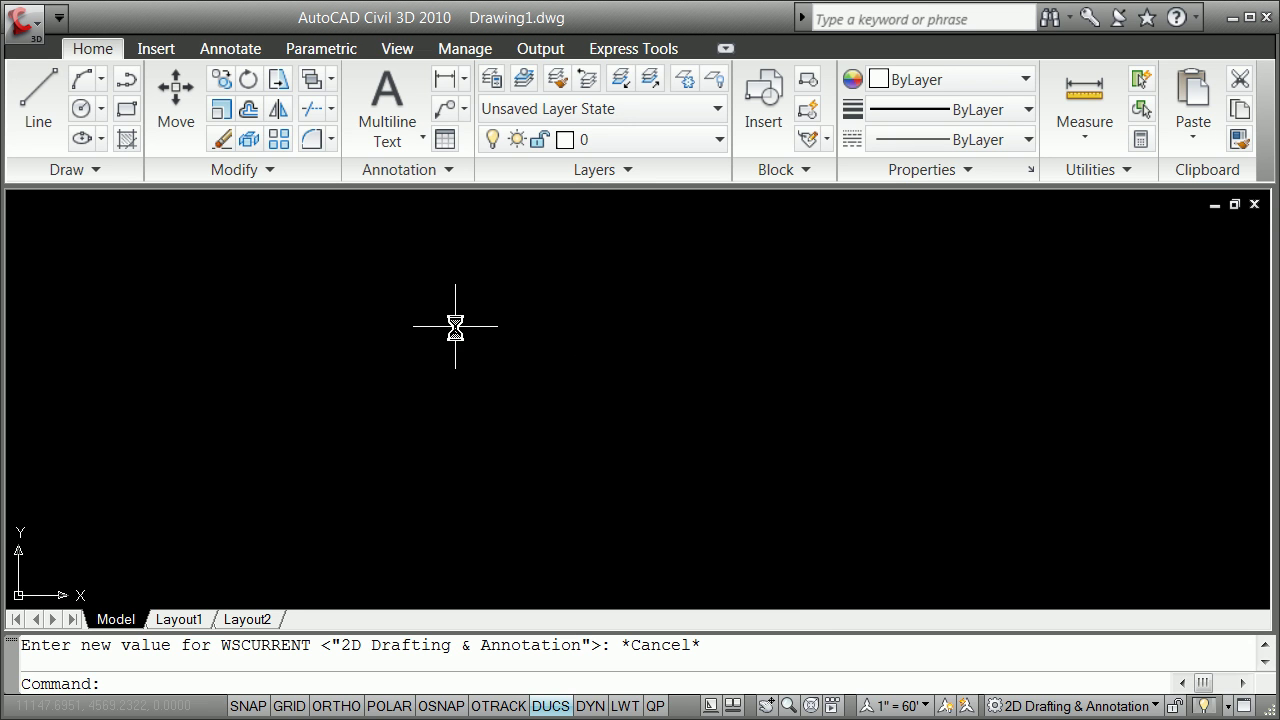
pyautogui.keyDown('shift'); pyautogui.rightClick(455, 326); pyautogui.keyUp('shift')
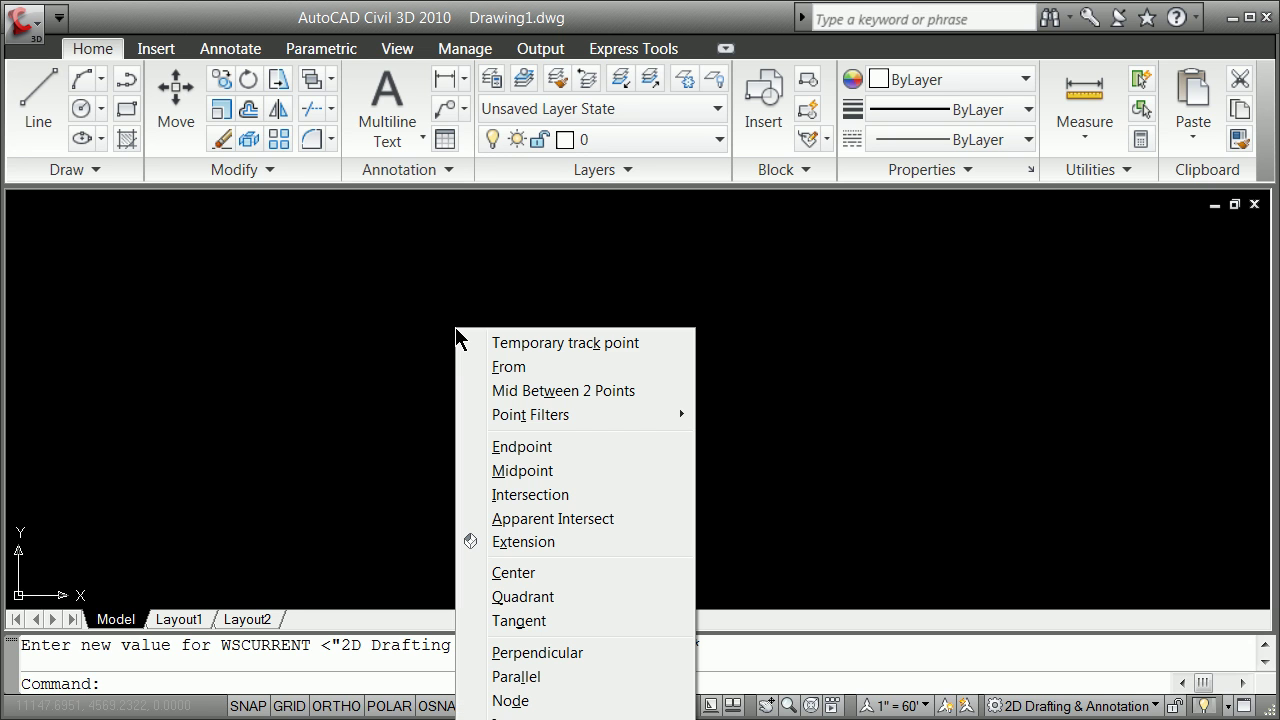
pyautogui.press('Escape')
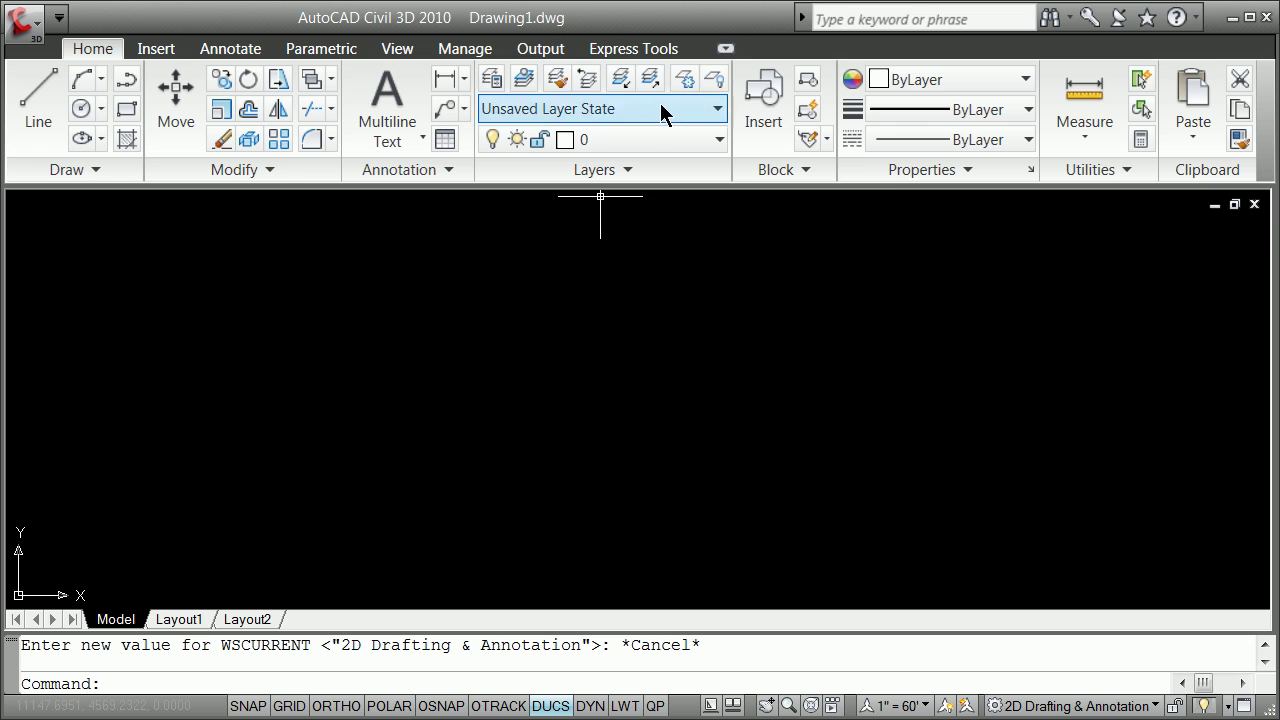
pyautogui.click(726, 49)
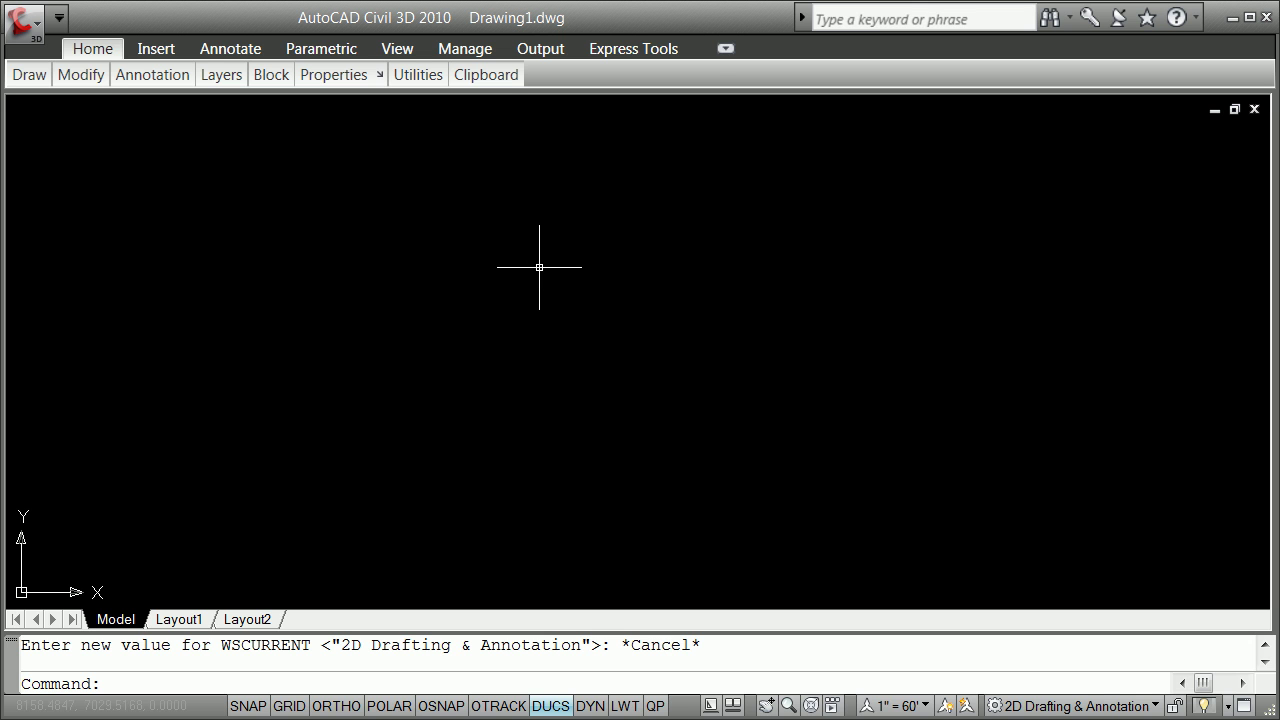
pyautogui.click(726, 50)
pyautogui.click(726, 50)
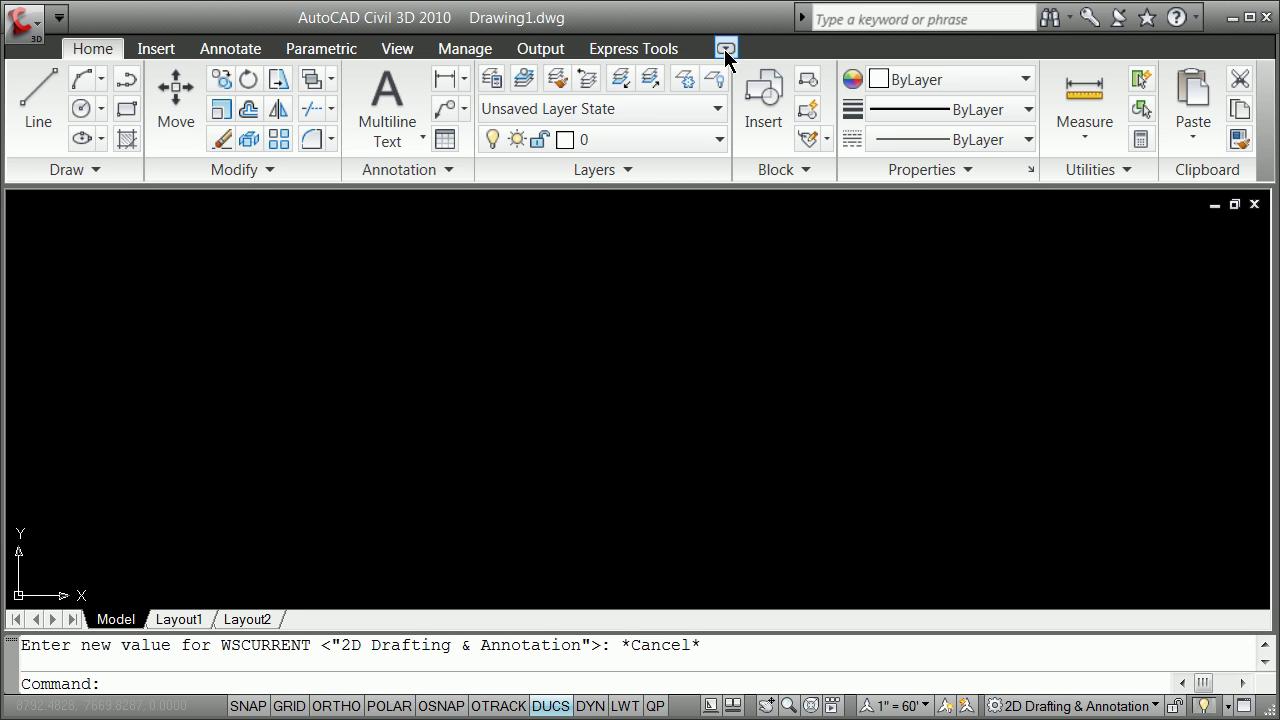
pyautogui.click(725, 49)
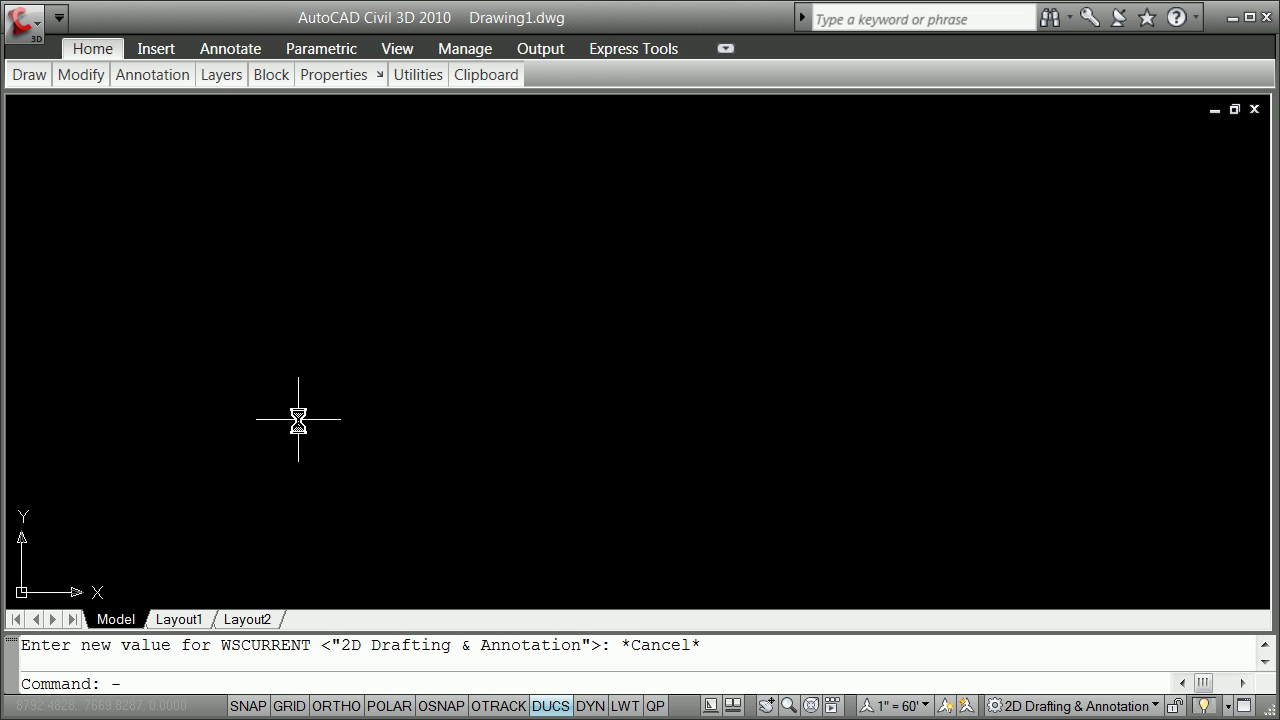
# Show the classic Draw toolbar docked on the left using the -TOOLBAR command
pyautogui.write('toolbar')
pyautogui.press('Return')
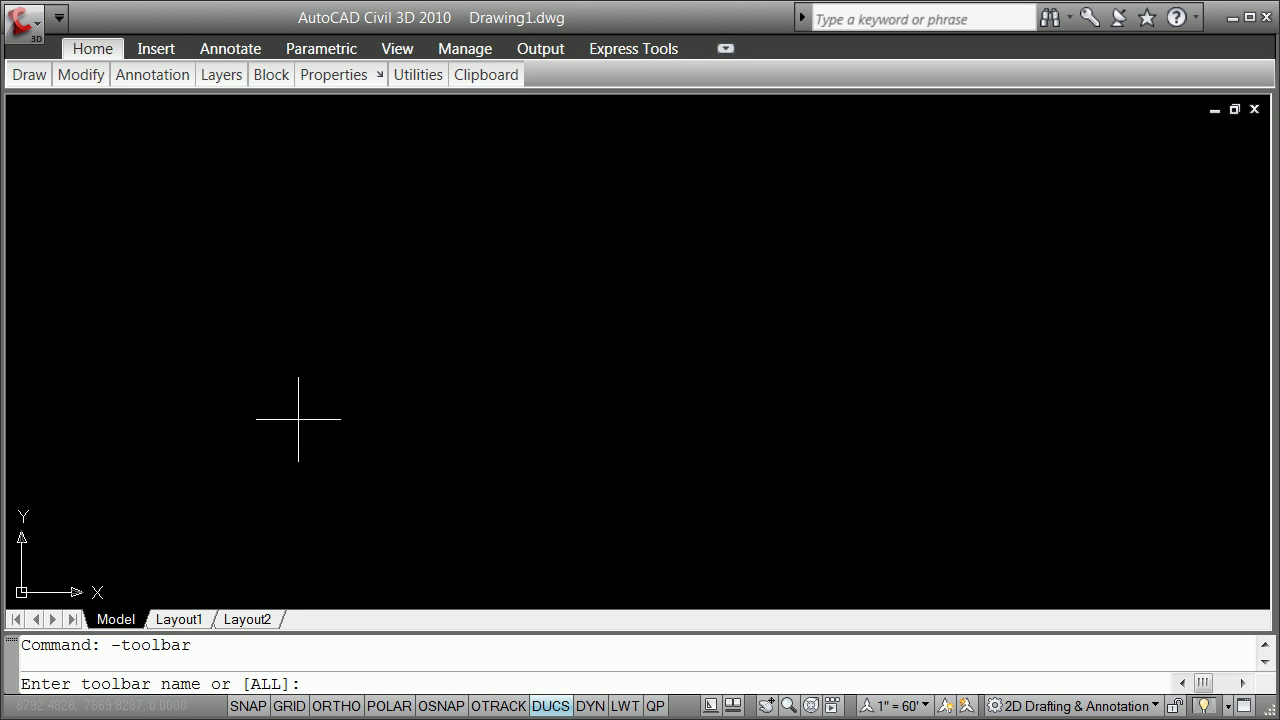
pyautogui.write('draw')
pyautogui.press('Return')
pyautogui.press('Return')
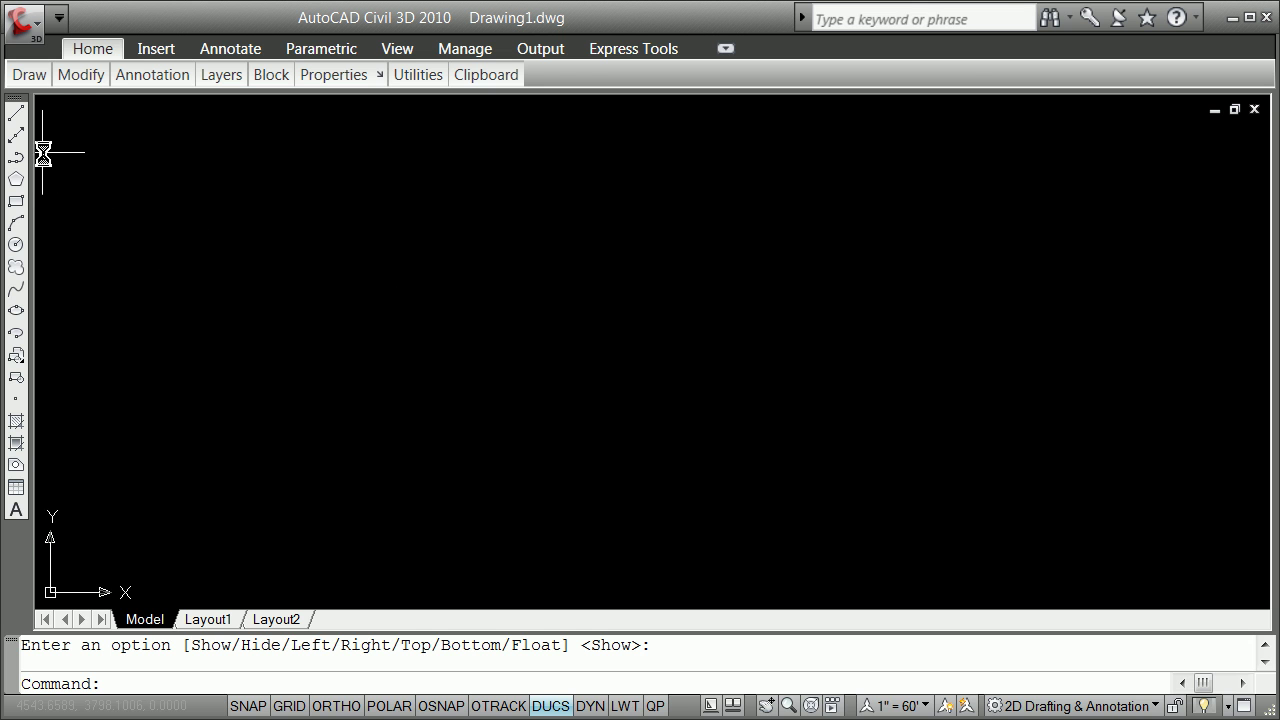
# Turn on the Modify, Layers and Standard toolbars, docking Layers above the drawing area
pyautogui.rightClick(18, 105)
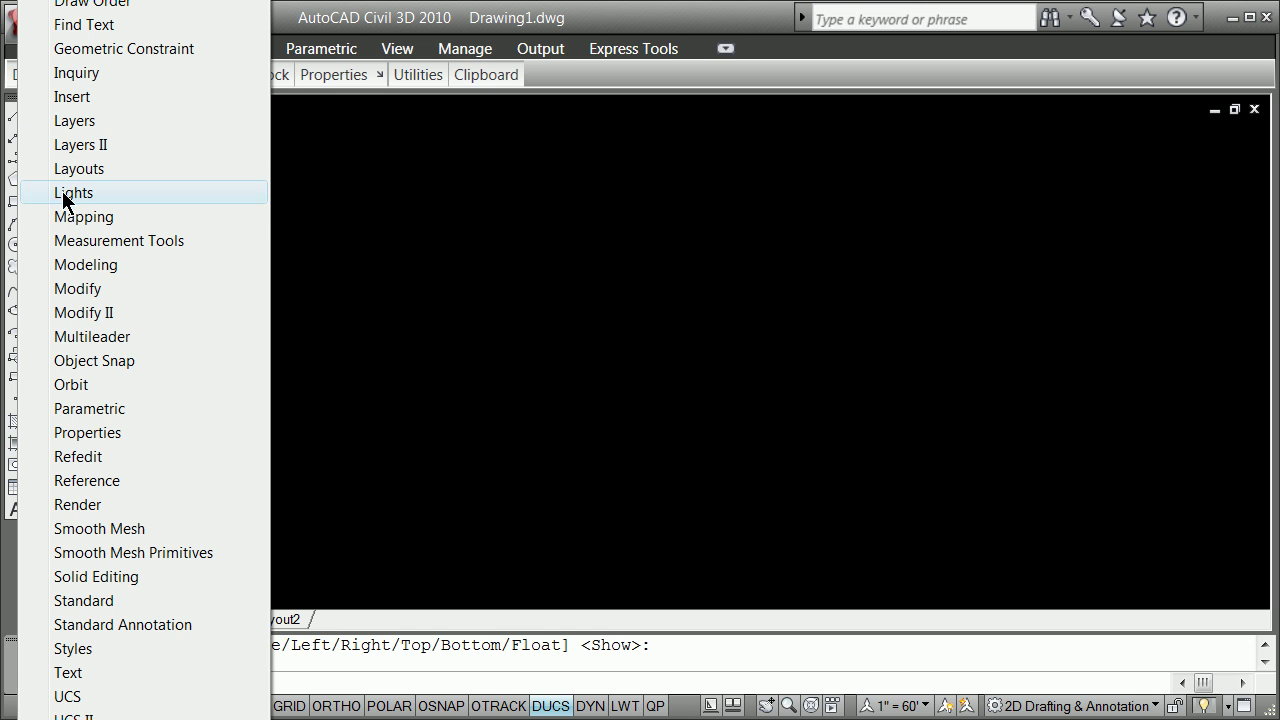
pyautogui.click(80, 290)
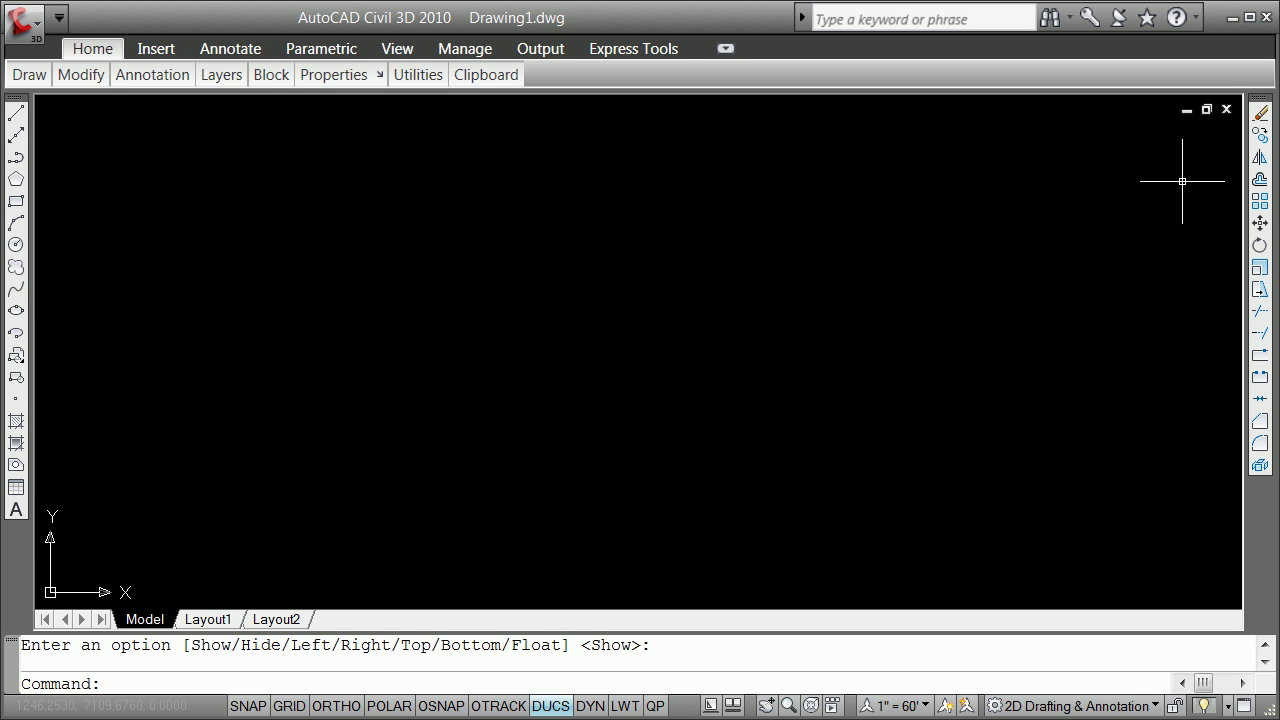
pyautogui.rightClick(15, 104)
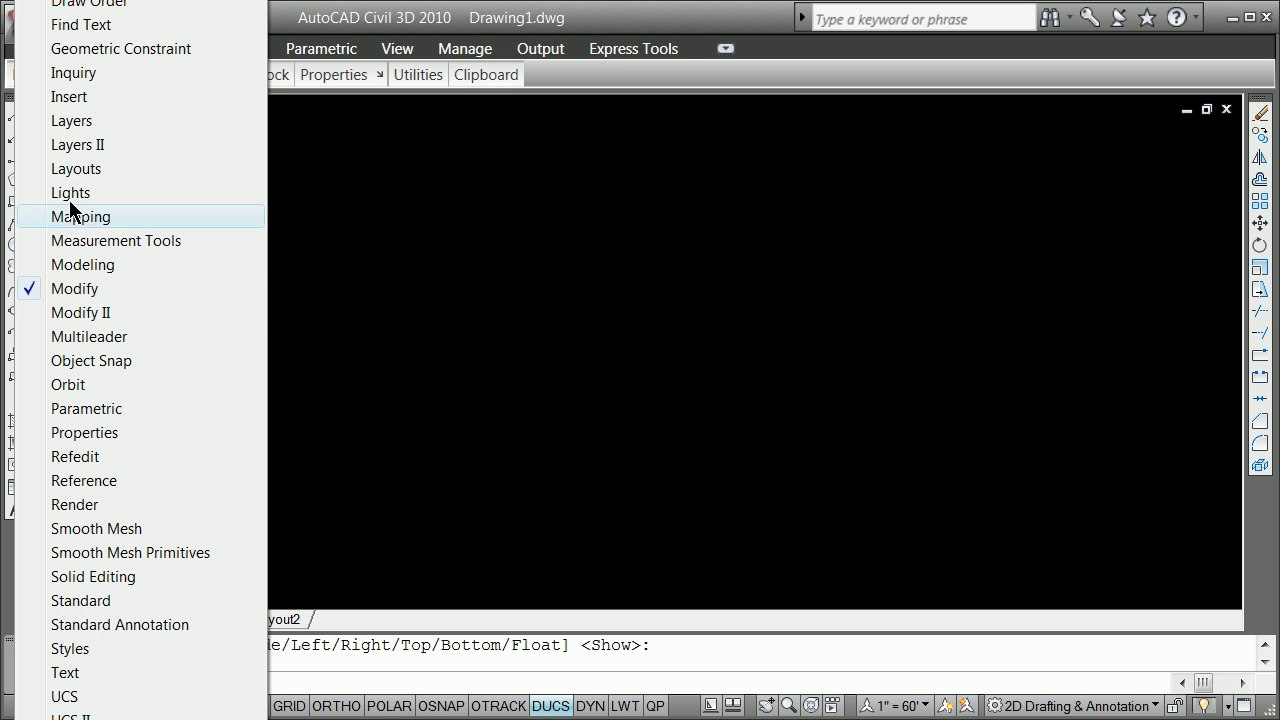
pyautogui.click(86, 124)
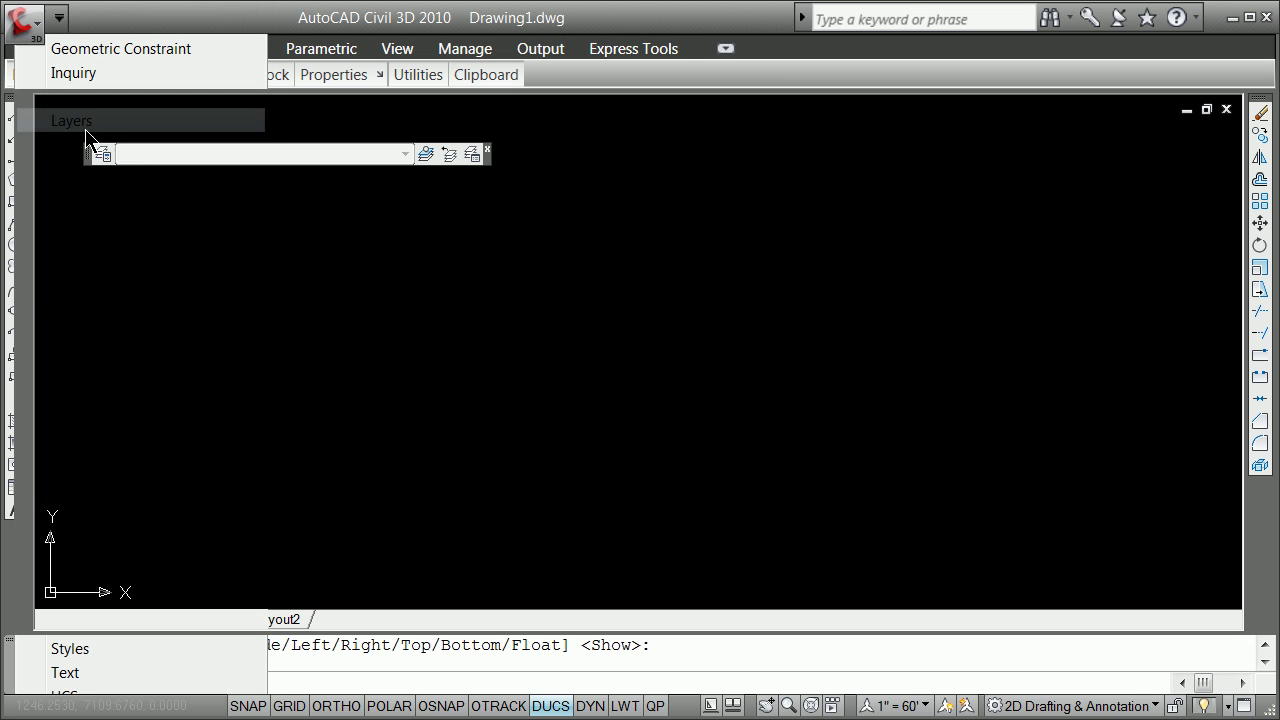
pyautogui.moveTo(91, 164); pyautogui.dragTo(165, 105)
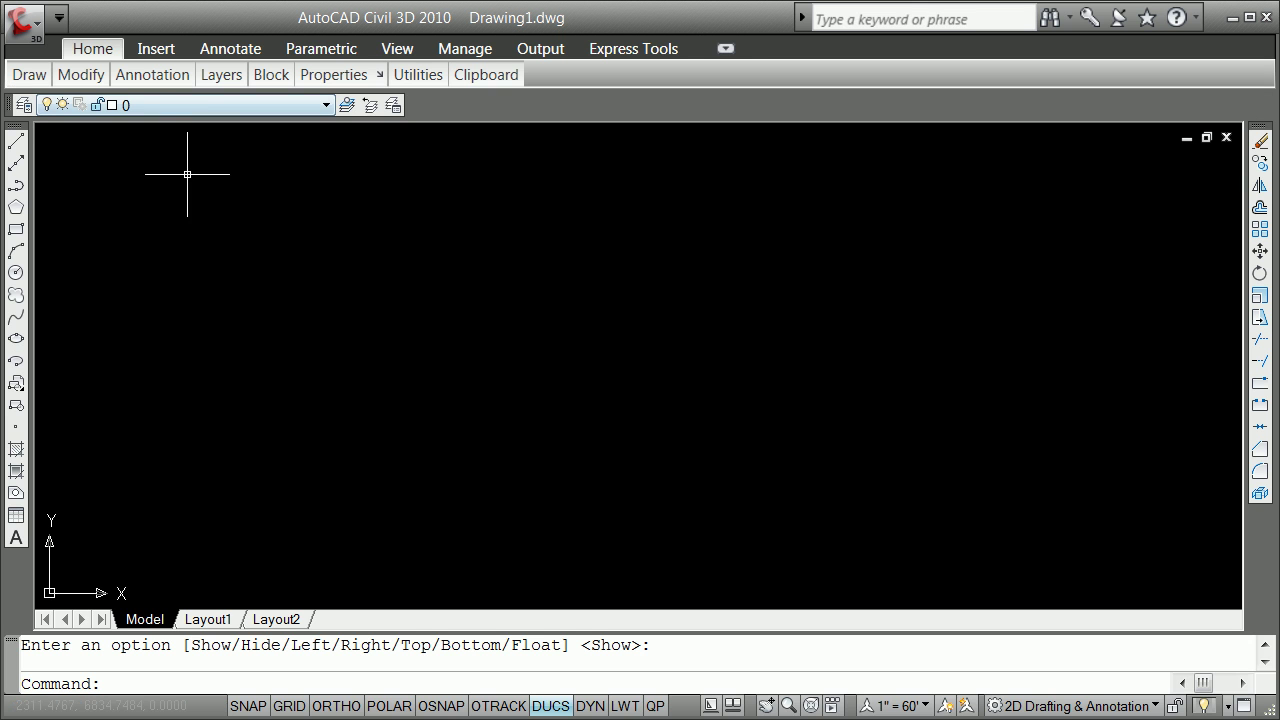
pyautogui.rightClick(13, 110)
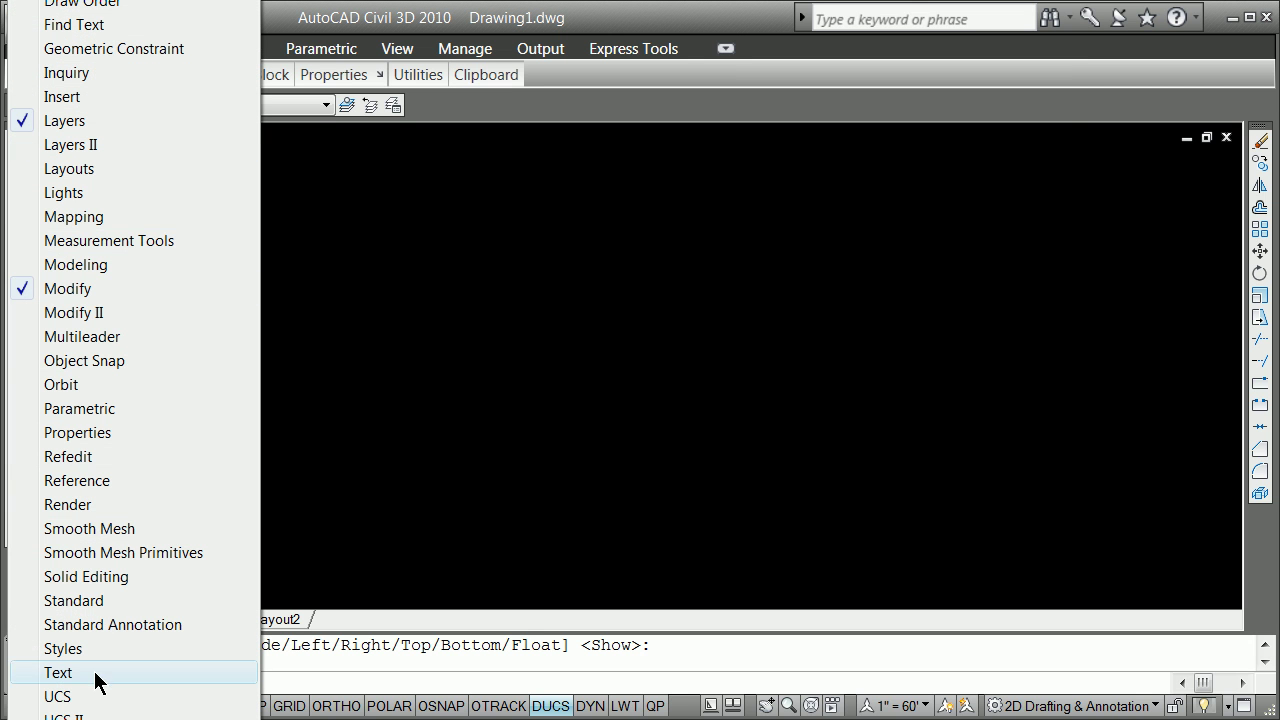
pyautogui.click(91, 605)
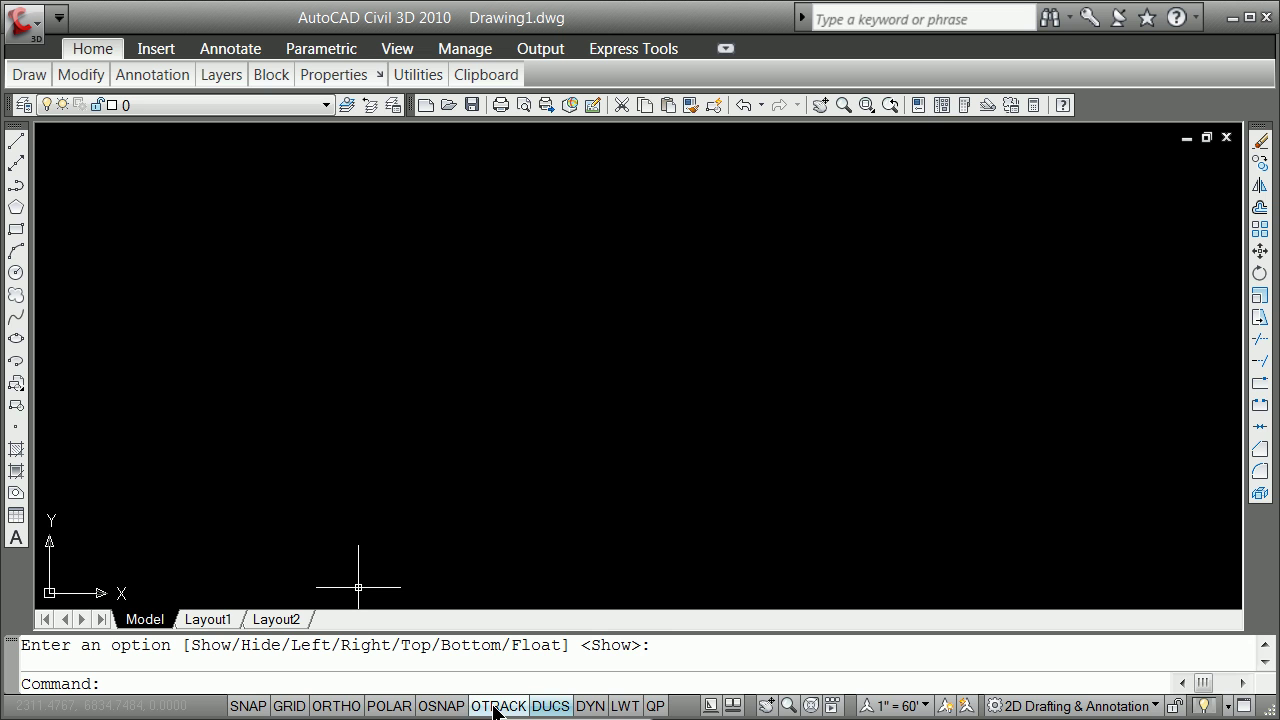
# Keep status-bar toggles as text labels after trying Use Icons, and switch Dynamic UCS off
pyautogui.rightClick(435, 708)
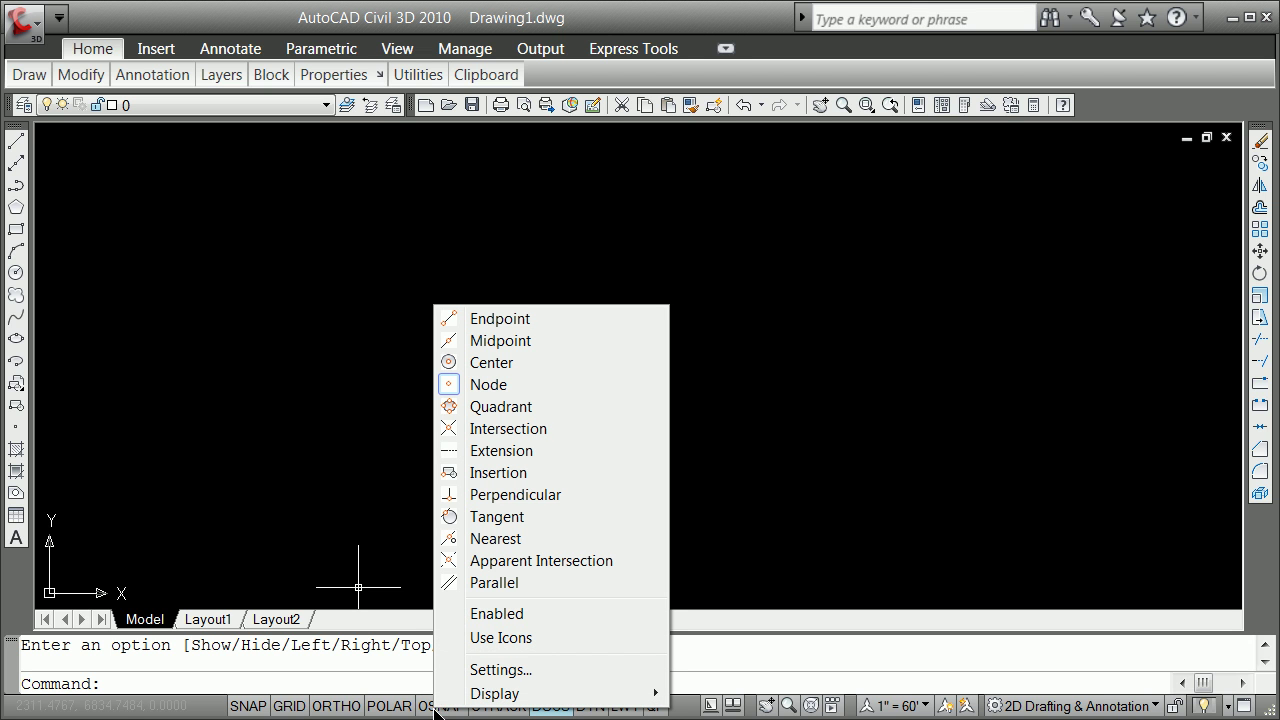
pyautogui.click(468, 640)
pyautogui.rightClick(332, 706)
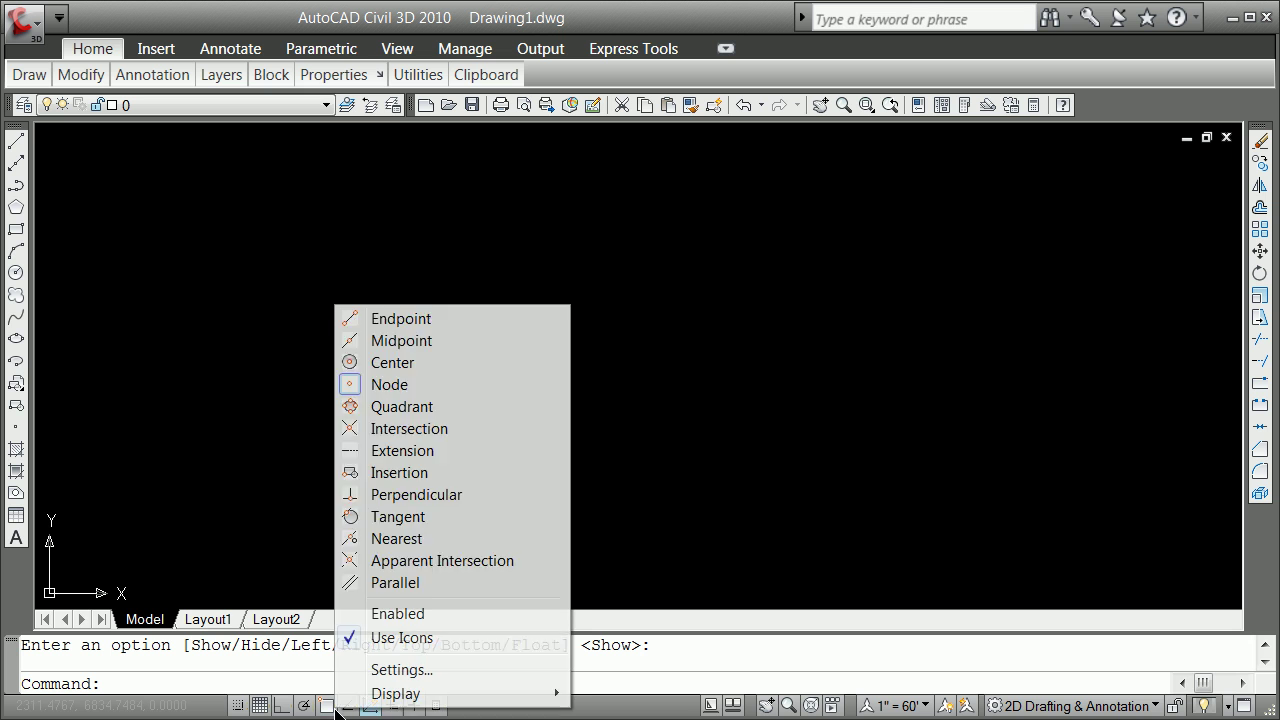
pyautogui.click(374, 640)
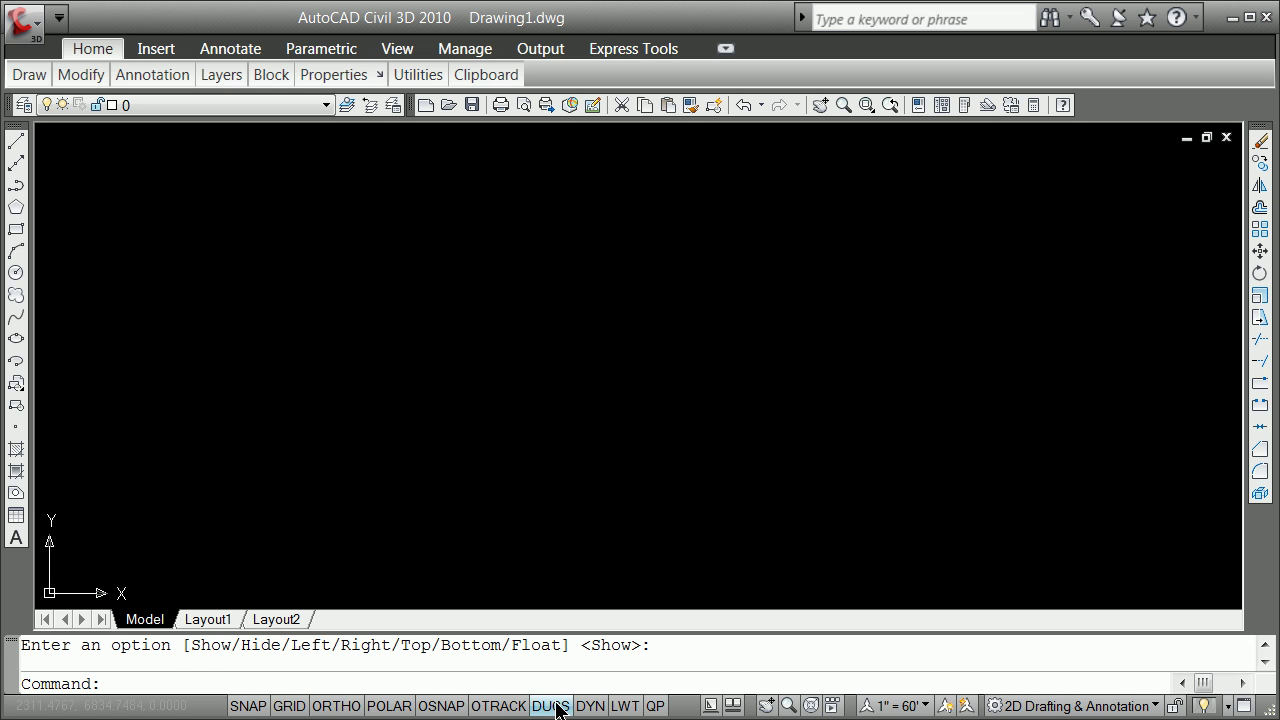
pyautogui.click(557, 708)
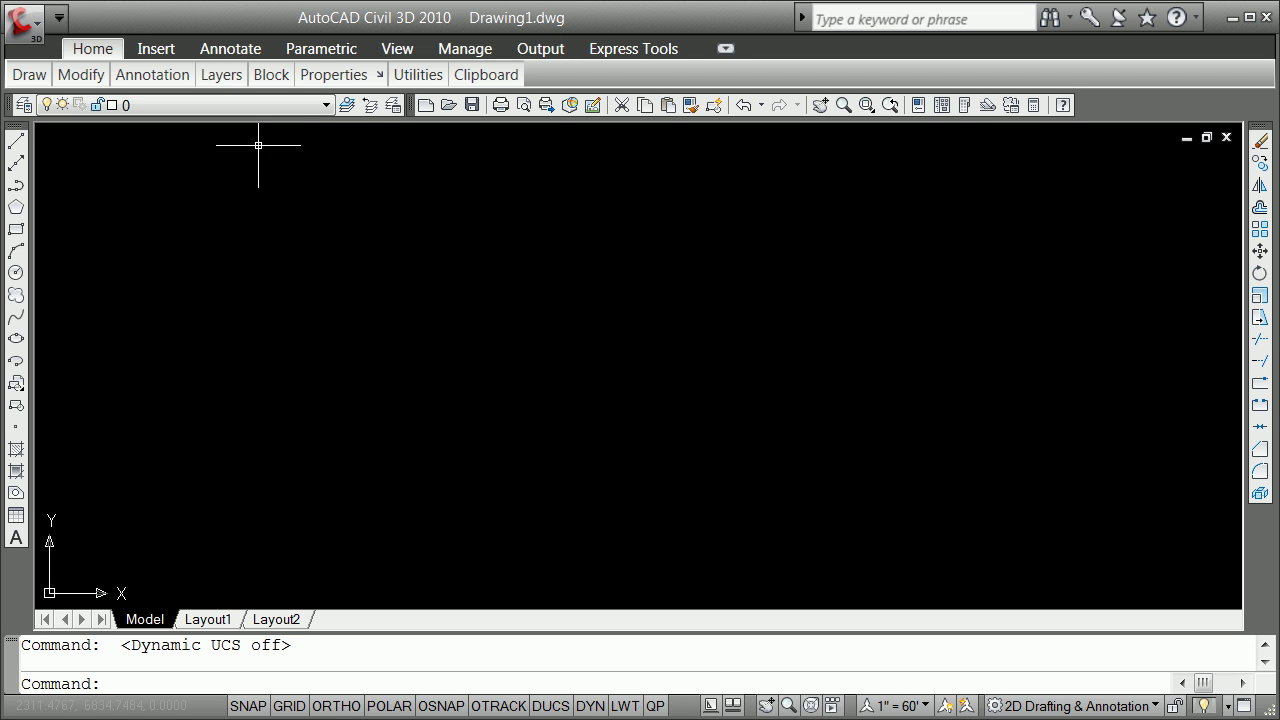
pyautogui.click(324, 105)
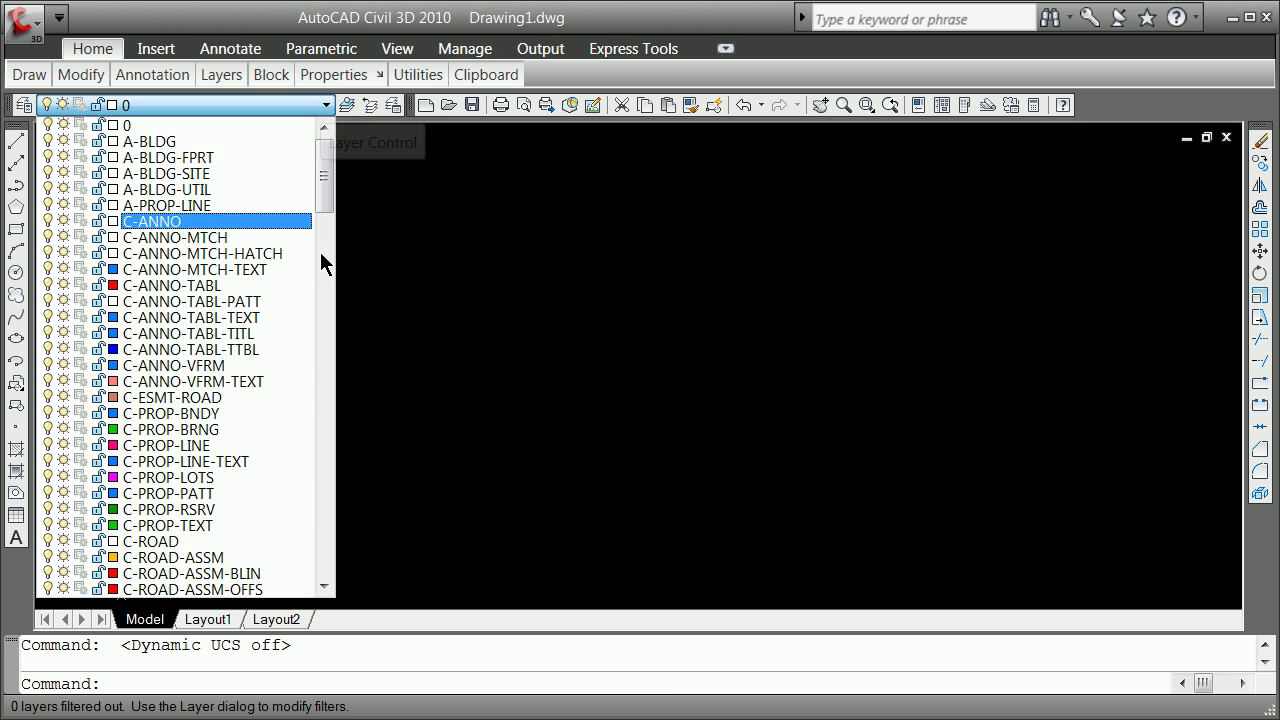
pyautogui.click(577, 250)
pyautogui.click(579, 251)
pyautogui.click(579, 251)
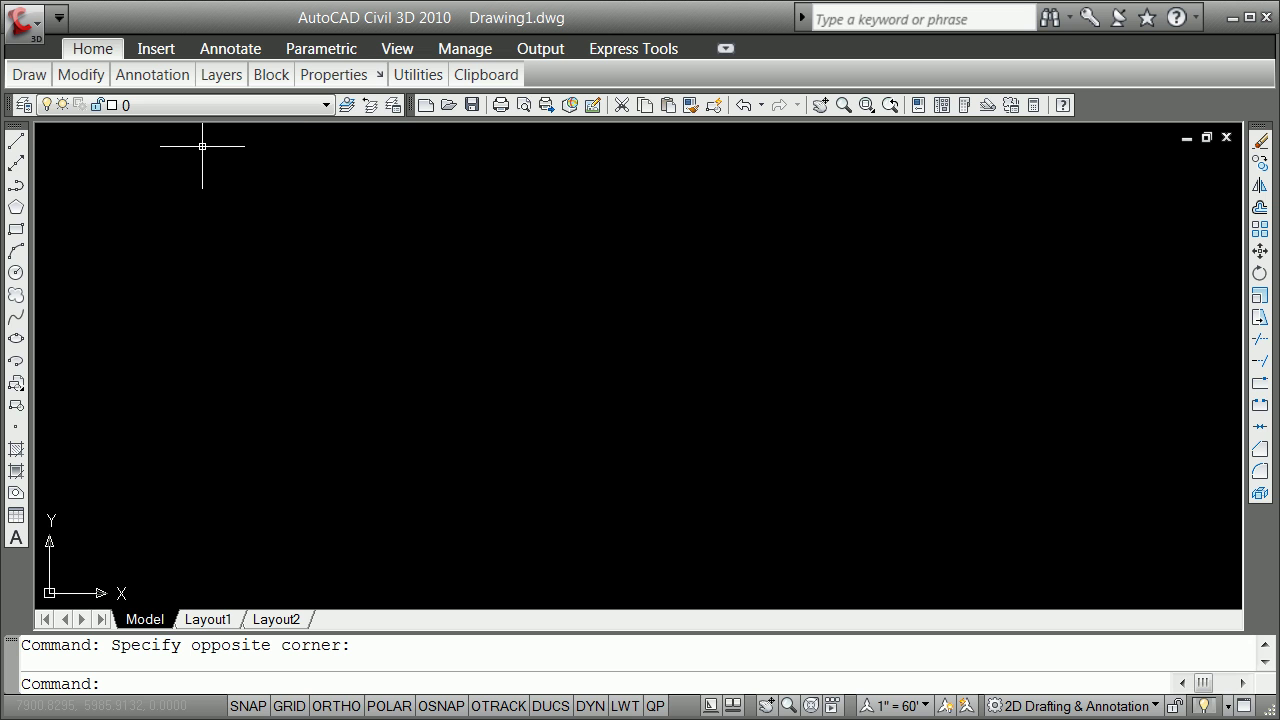
pyautogui.click(30, 34)
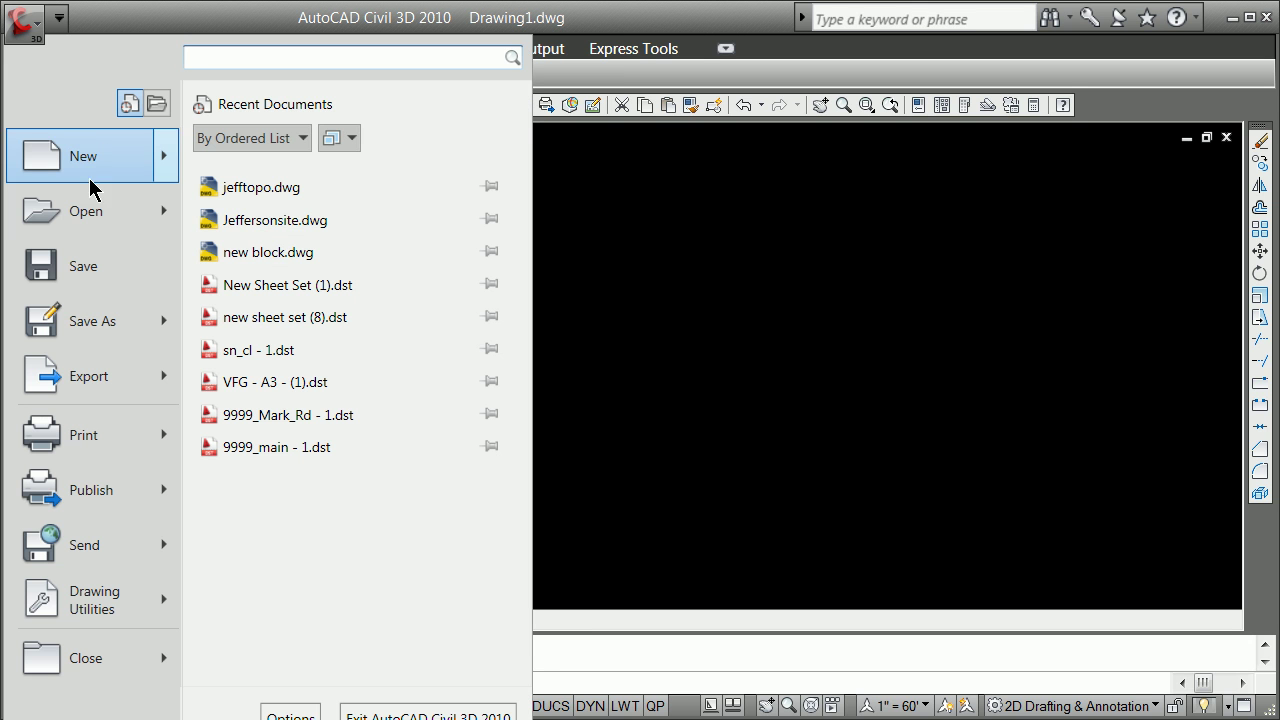
pyautogui.click(81, 168)
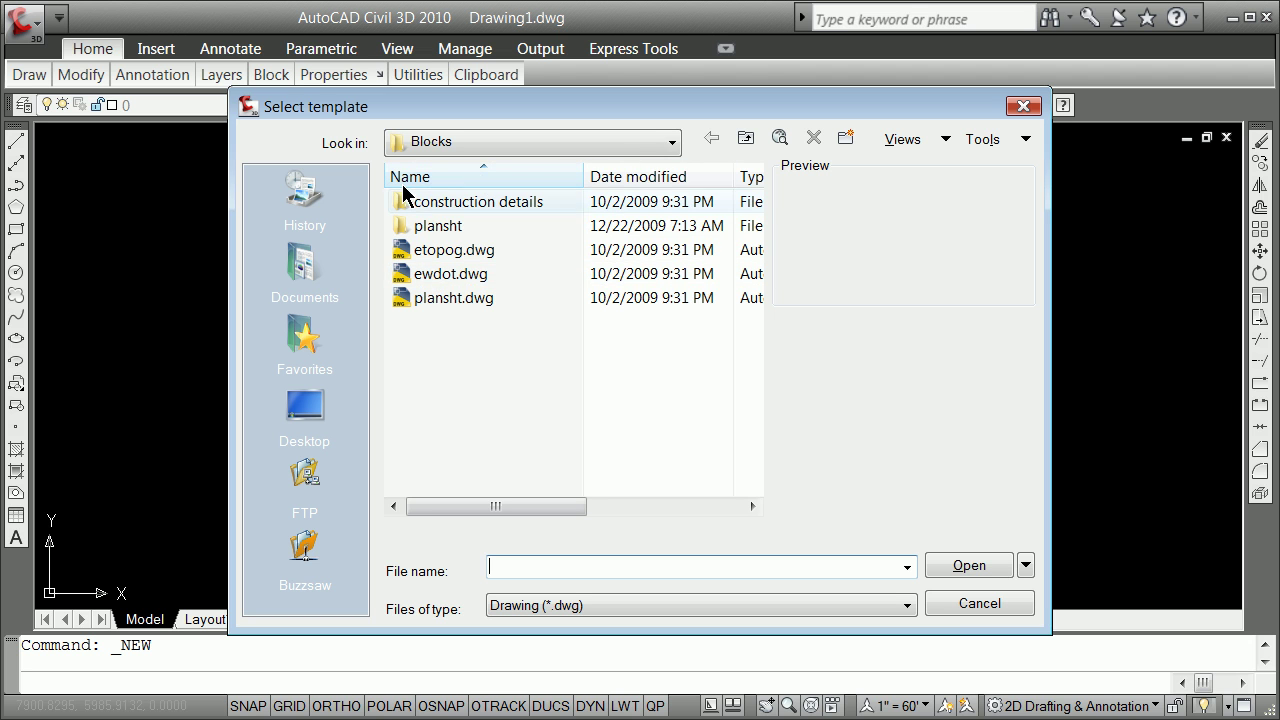
pyautogui.click(979, 605)
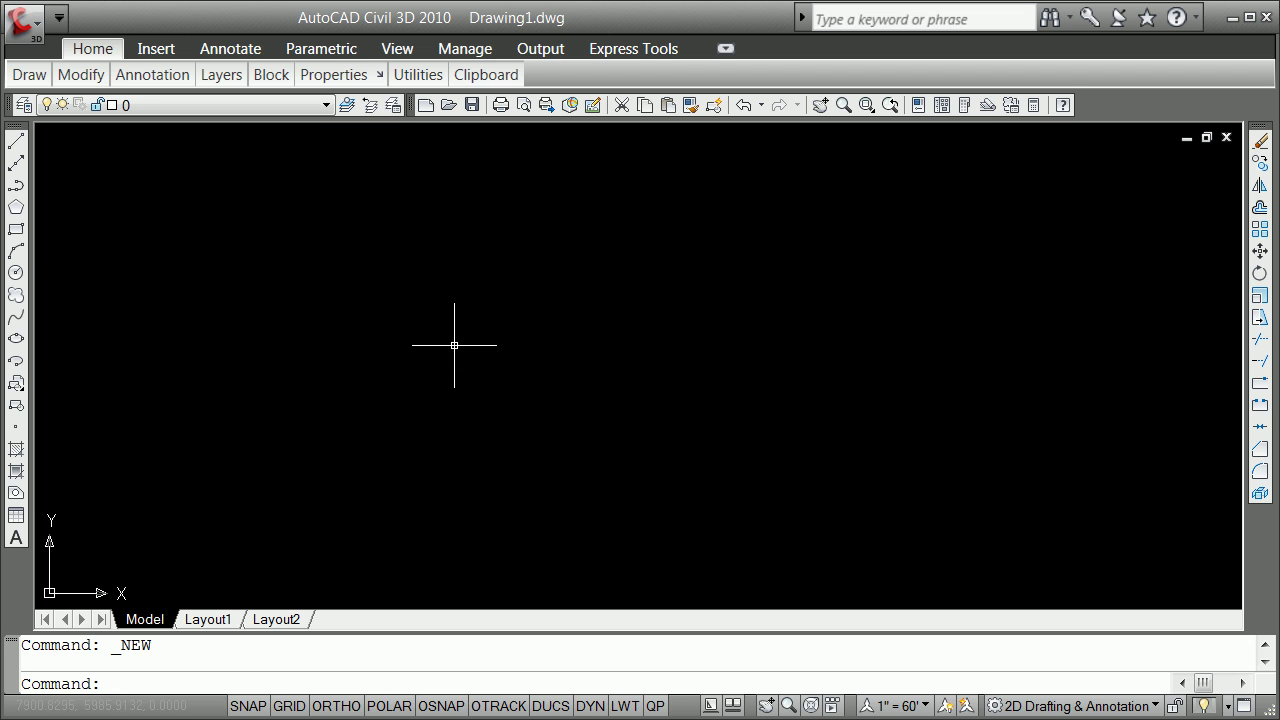
# Draw a line from 10,10,10 to 20,20,20, then zoom to the drawing extents
pyautogui.write('l')
pyautogui.press('Return')
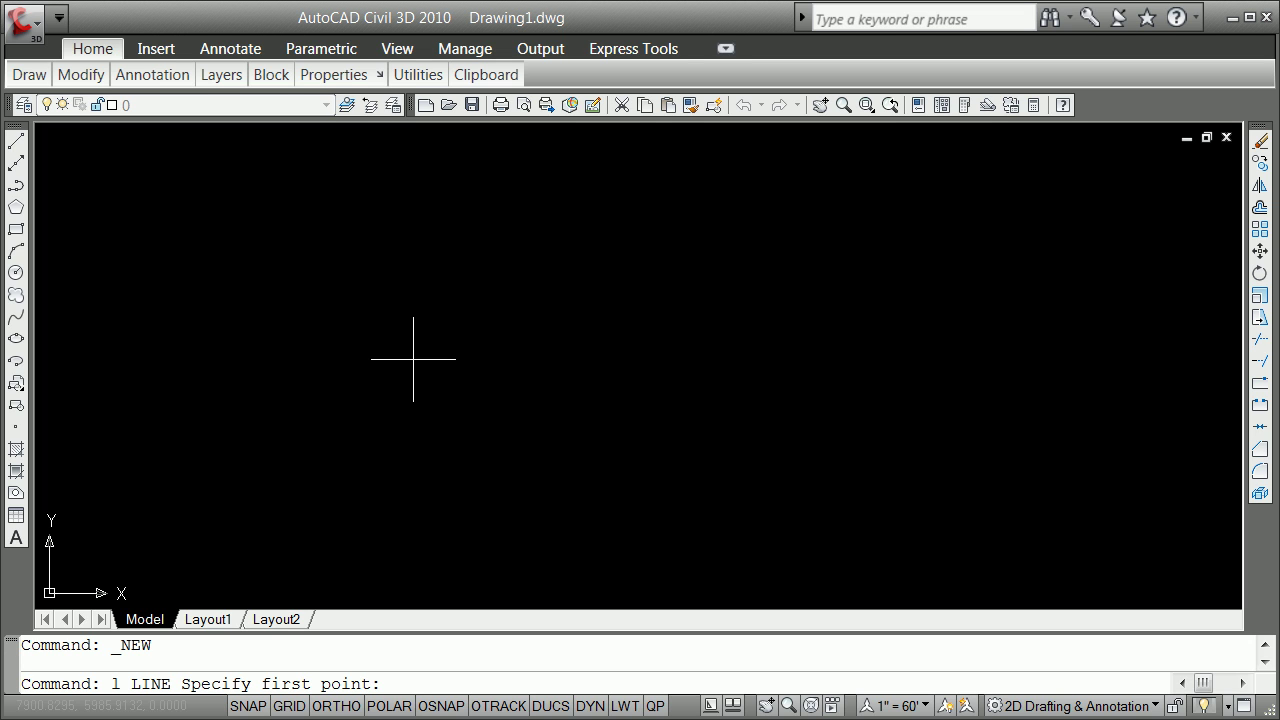
pyautogui.write('10,10,10')
pyautogui.press('Return')
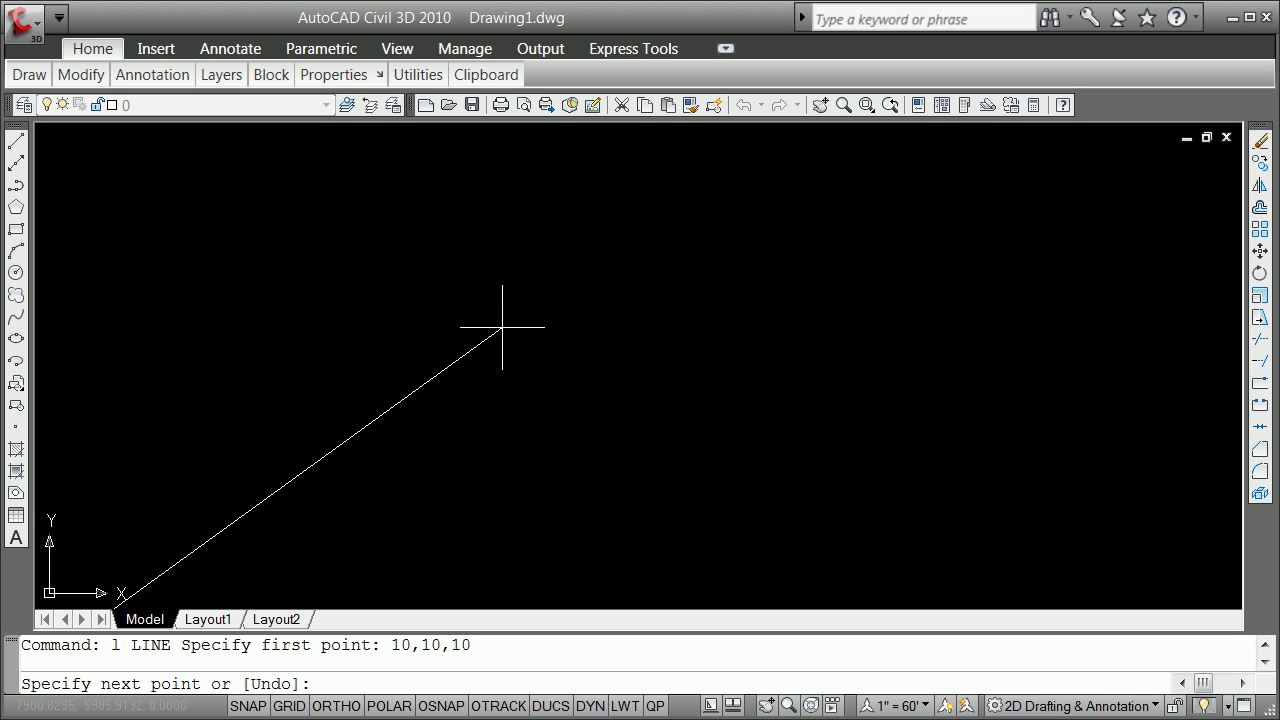
pyautogui.write('20,20,20')
pyautogui.press('Return')
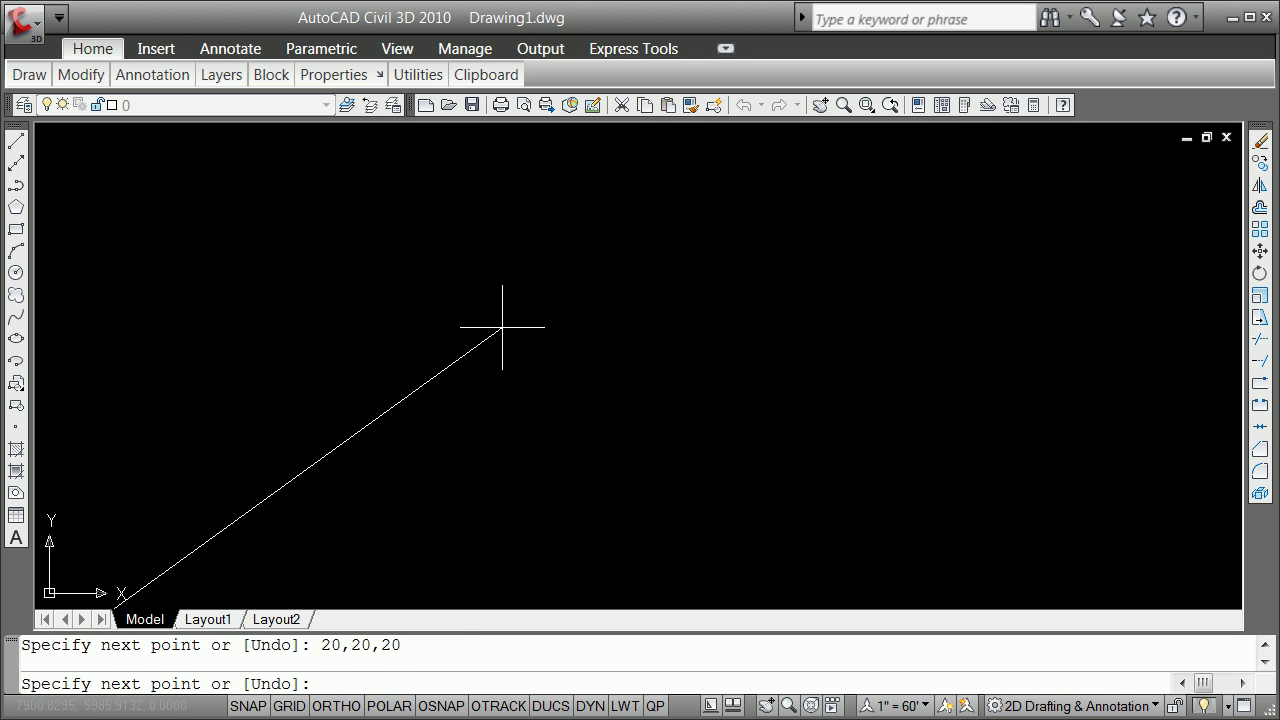
pyautogui.press('Return')
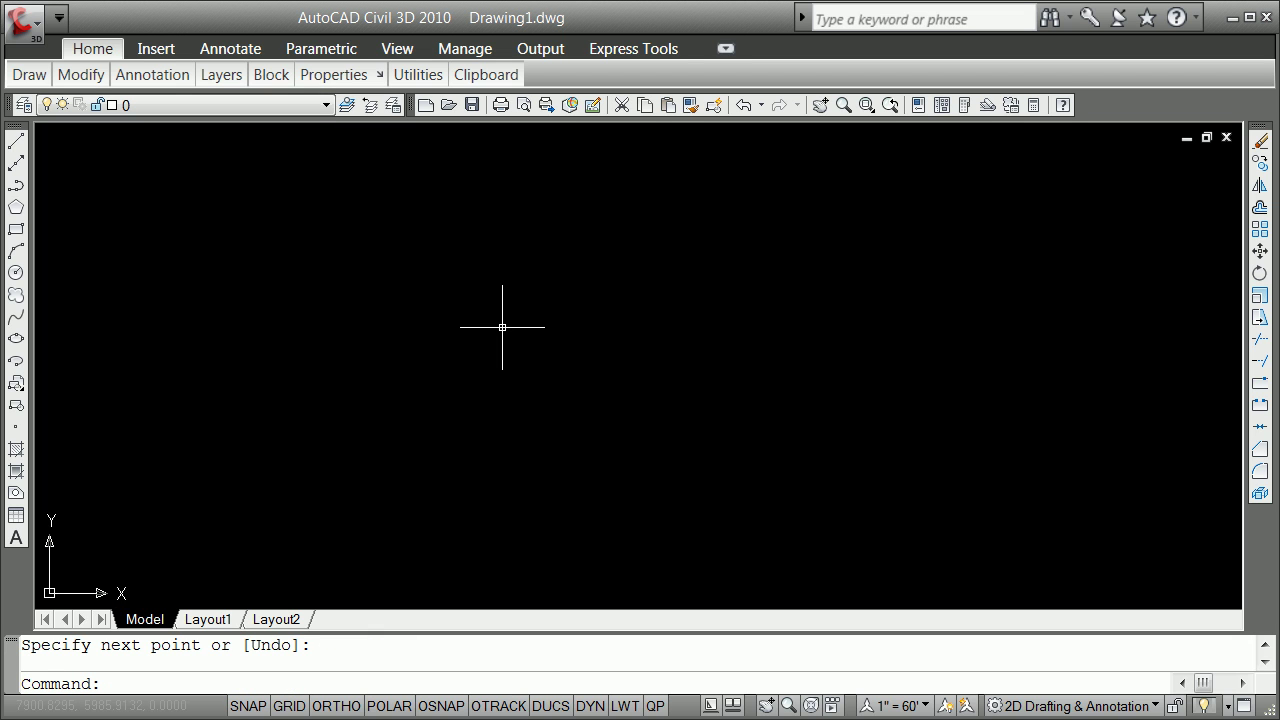
pyautogui.press('Escape')
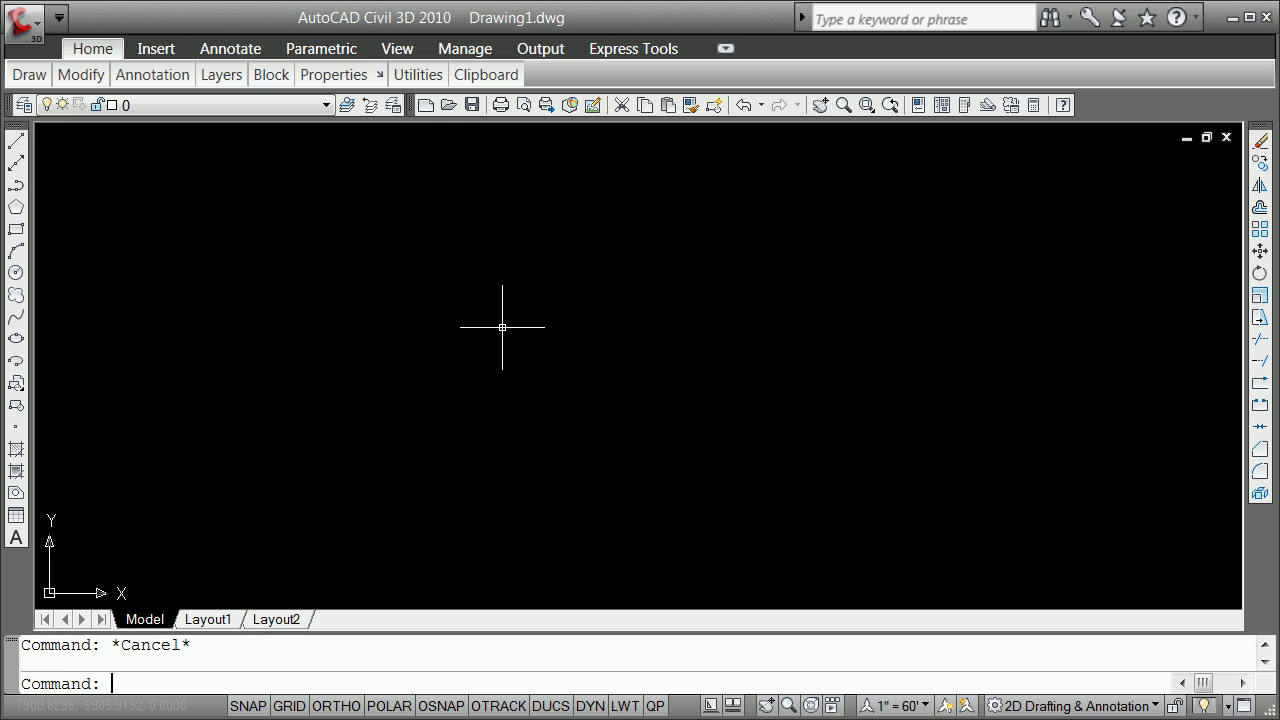
pyautogui.write('z')
pyautogui.press('Return')
pyautogui.write('e')
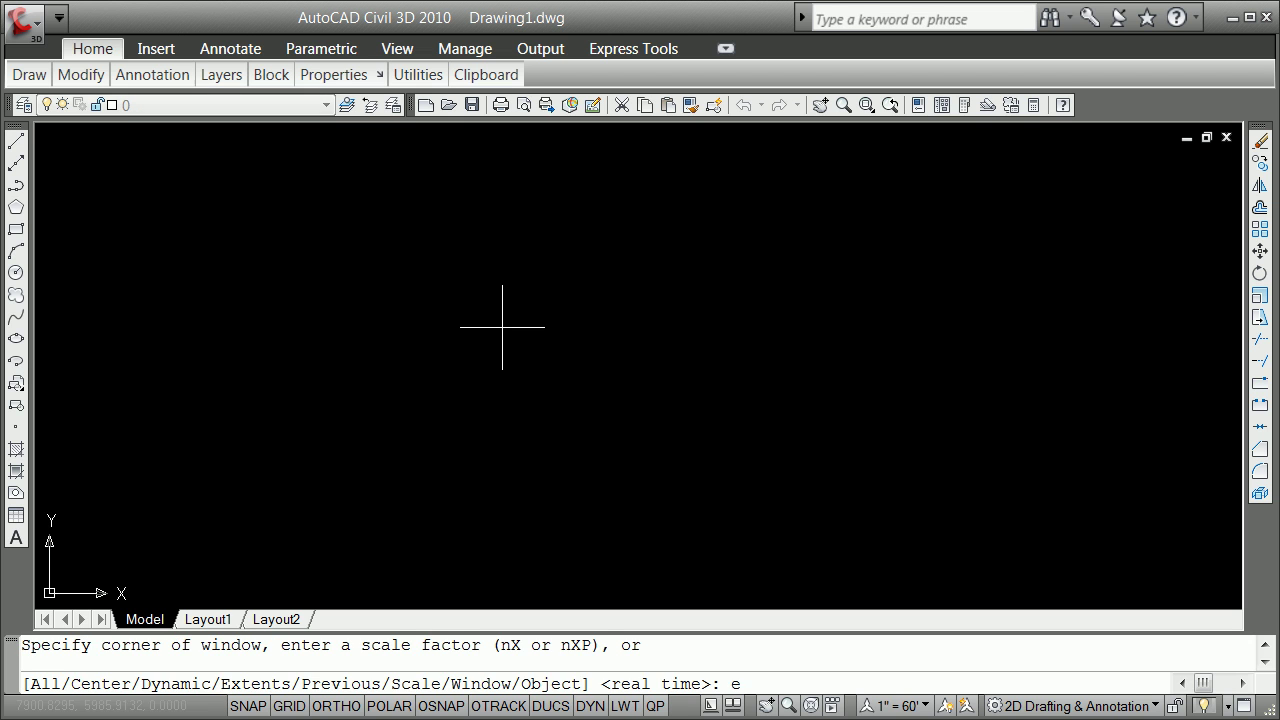
pyautogui.press('Return')
pyautogui.scroll(-2, 597, 404)
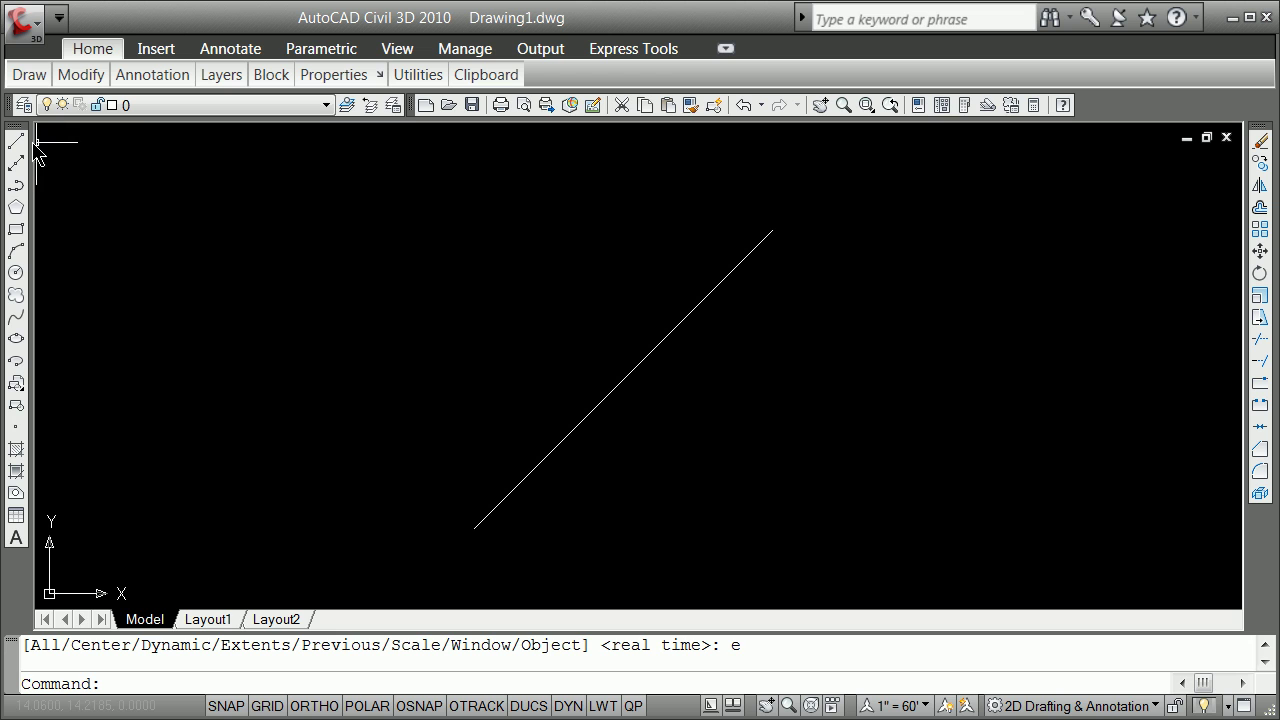
pyautogui.write('l')
pyautogui.press('Return')
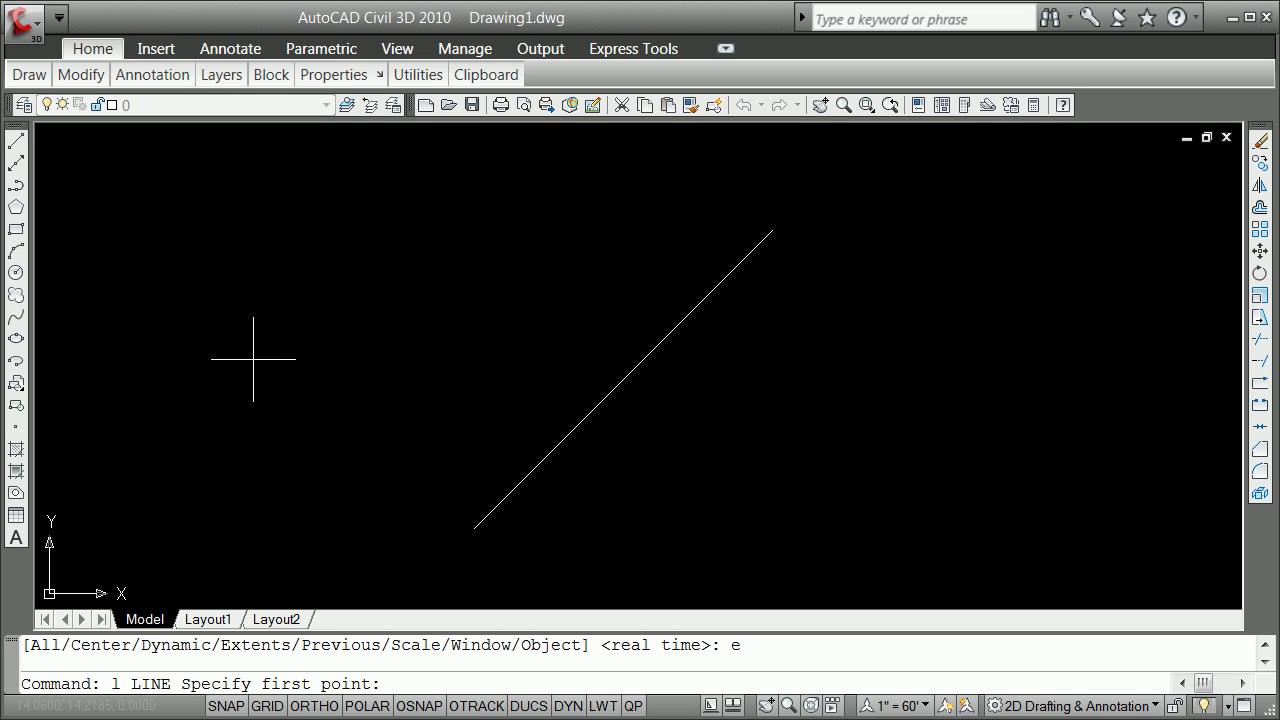
pyautogui.click(268, 363)
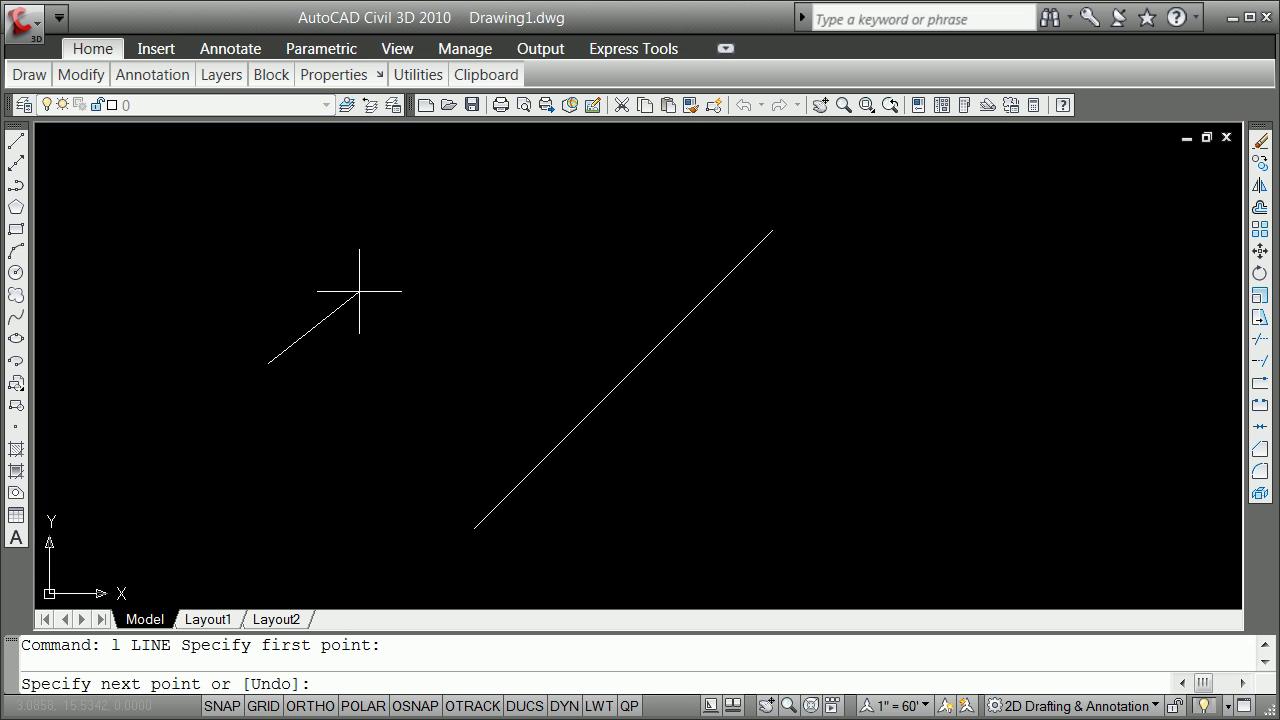
pyautogui.write('@10,10,0')
pyautogui.press('Return')
pyautogui.press('Return')
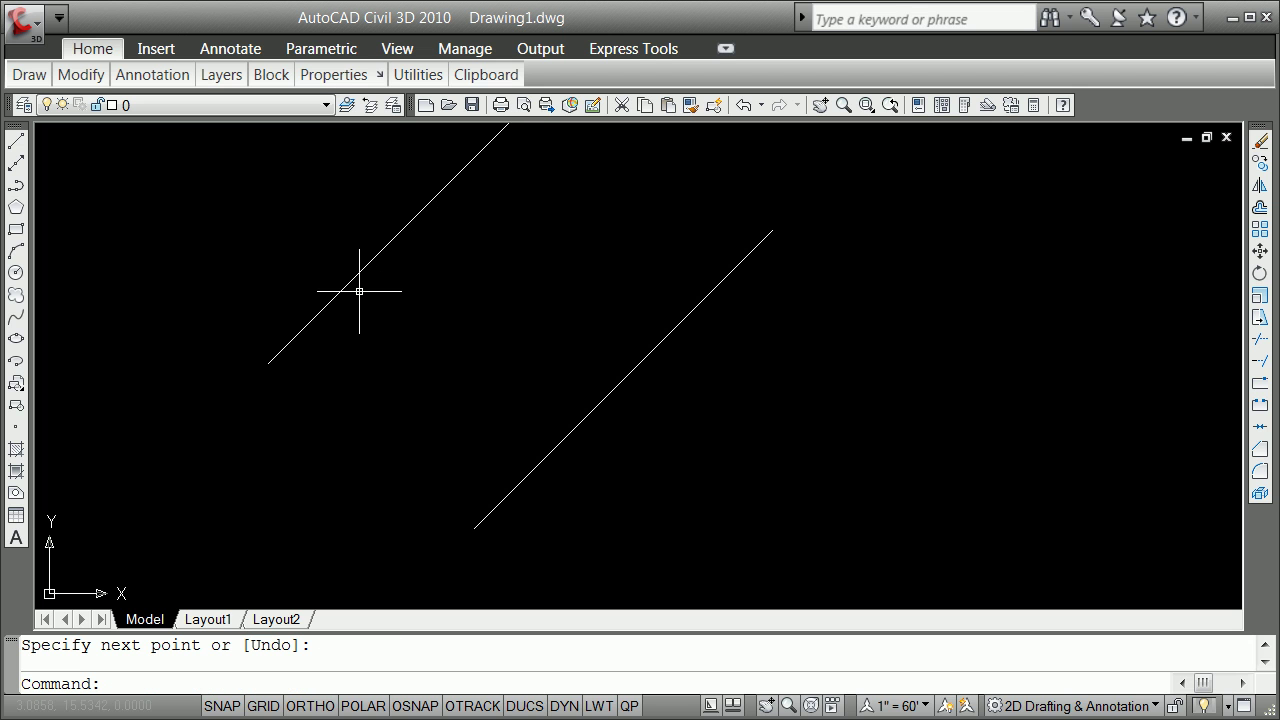
pyautogui.press('Escape')
pyautogui.write('z')
pyautogui.press('Return')
pyautogui.write('e')
pyautogui.press('Return')
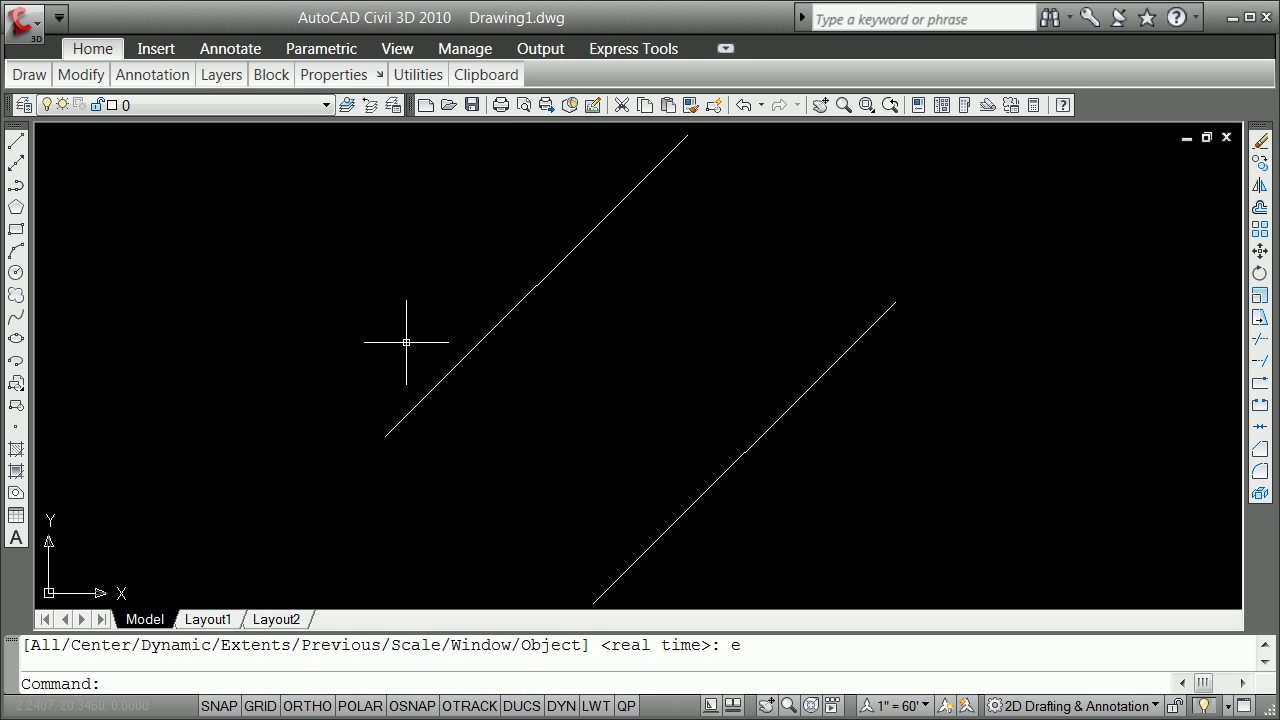
pyautogui.scroll(-6, 408, 338)
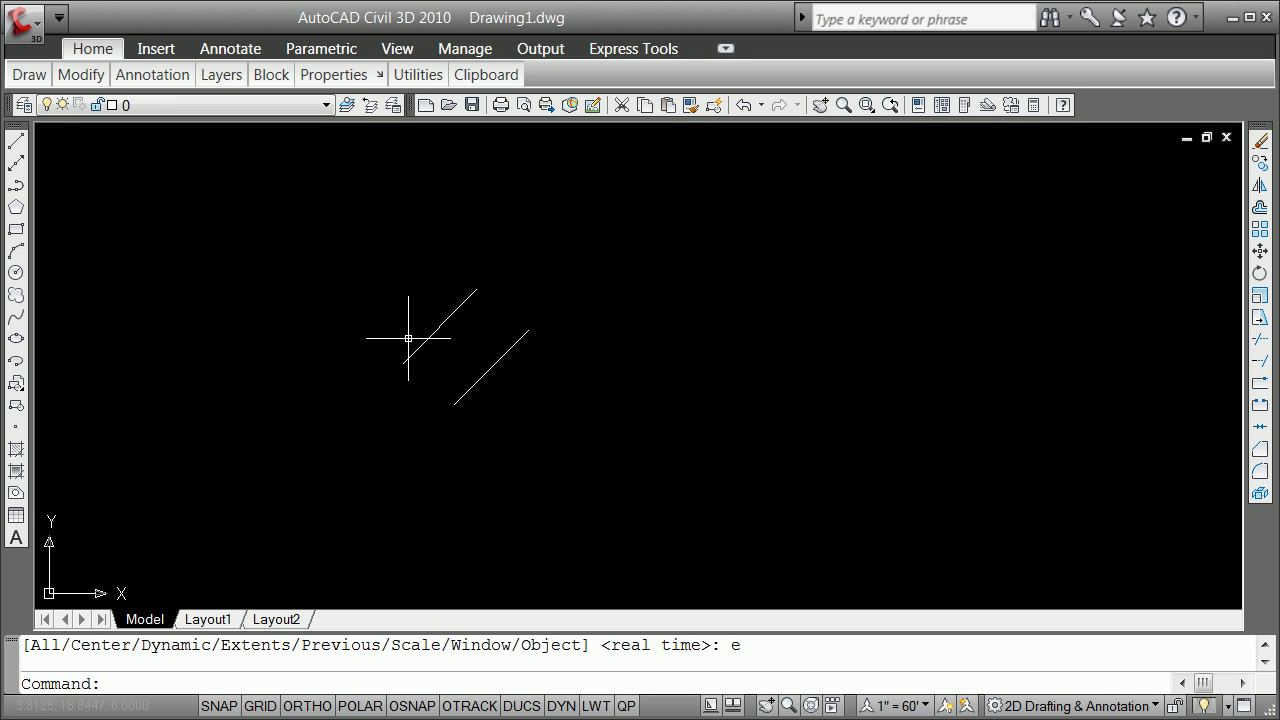
pyautogui.scroll(3, 439, 329)
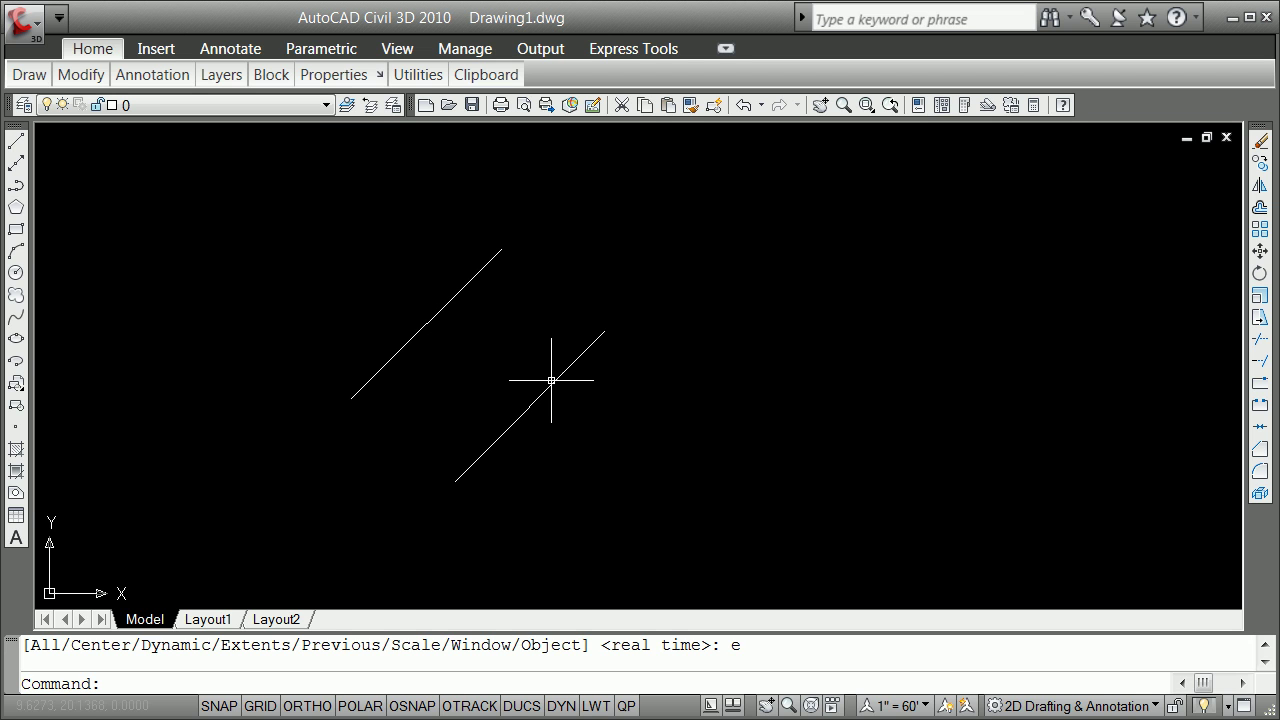
pyautogui.moveTo(546, 383)
pyautogui.click(15, 142)
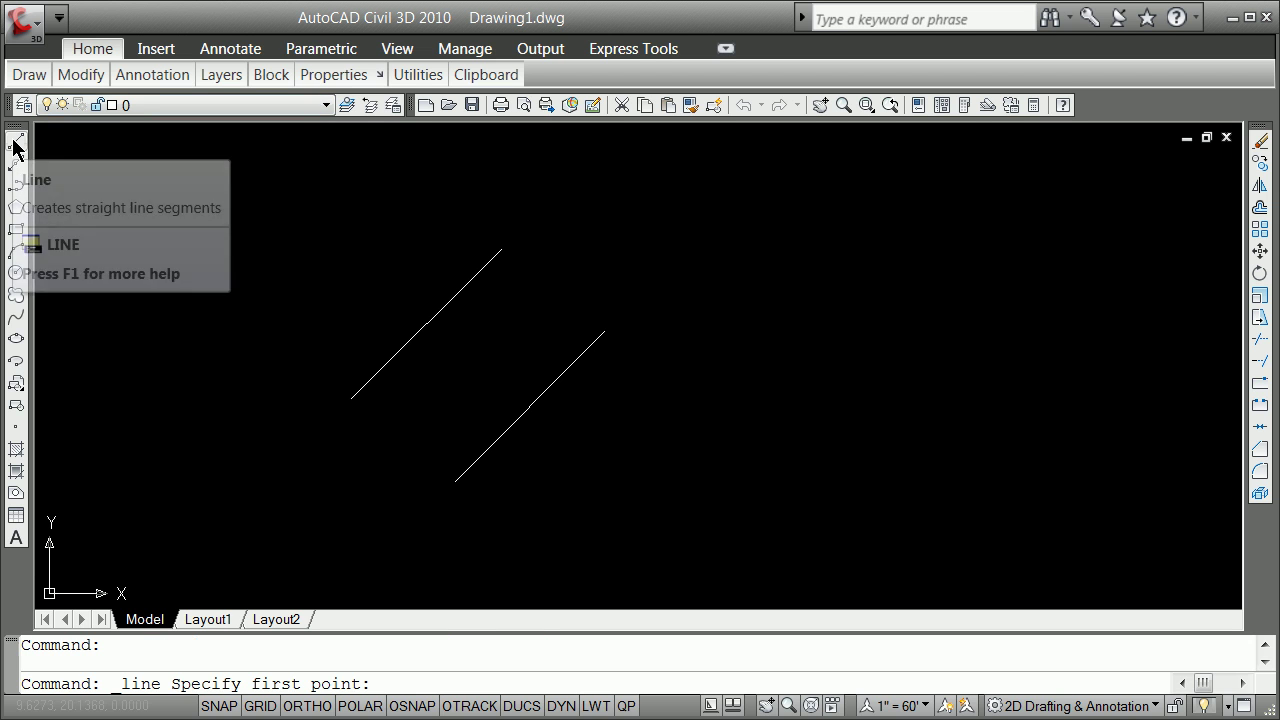
pyautogui.click(730, 424)
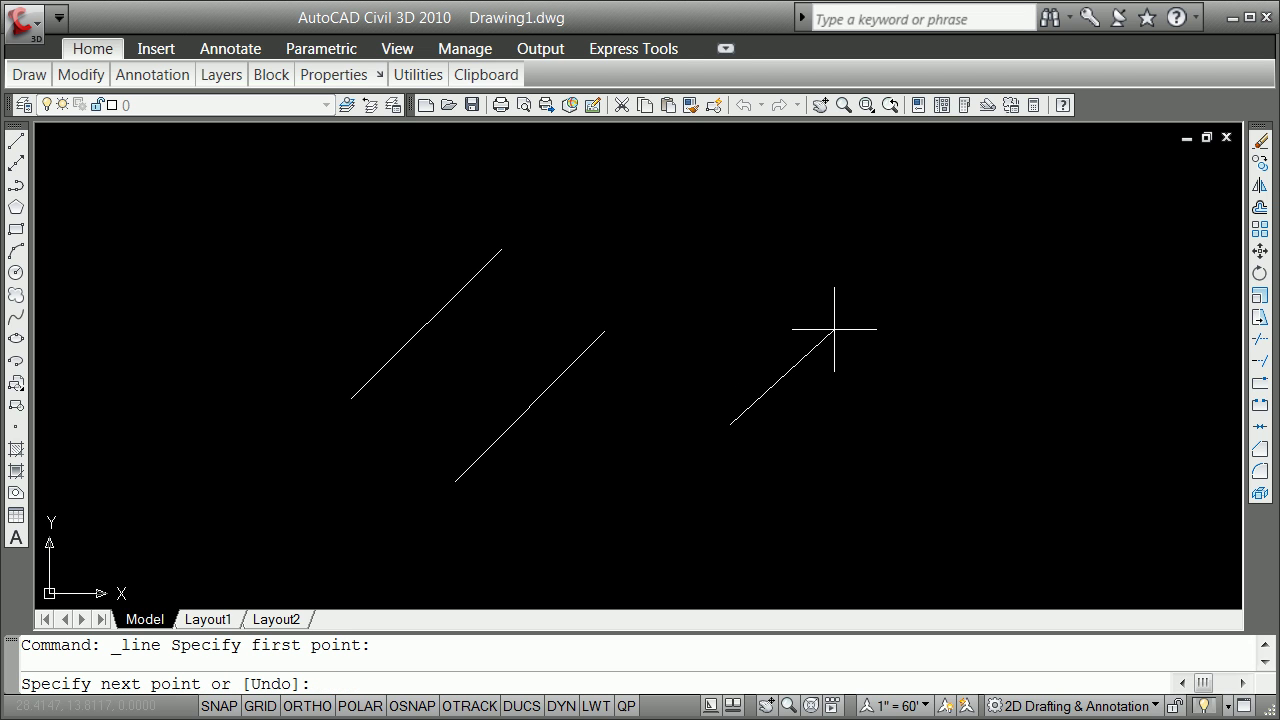
pyautogui.write('@')
pyautogui.write('45')
pyautogui.press('BackSpace')
pyautogui.press('BackSpace')
pyautogui.press('BackSpace')
pyautogui.write('45')
pyautogui.press('BackSpace')
pyautogui.press('BackSpace')
pyautogui.write('30<45')
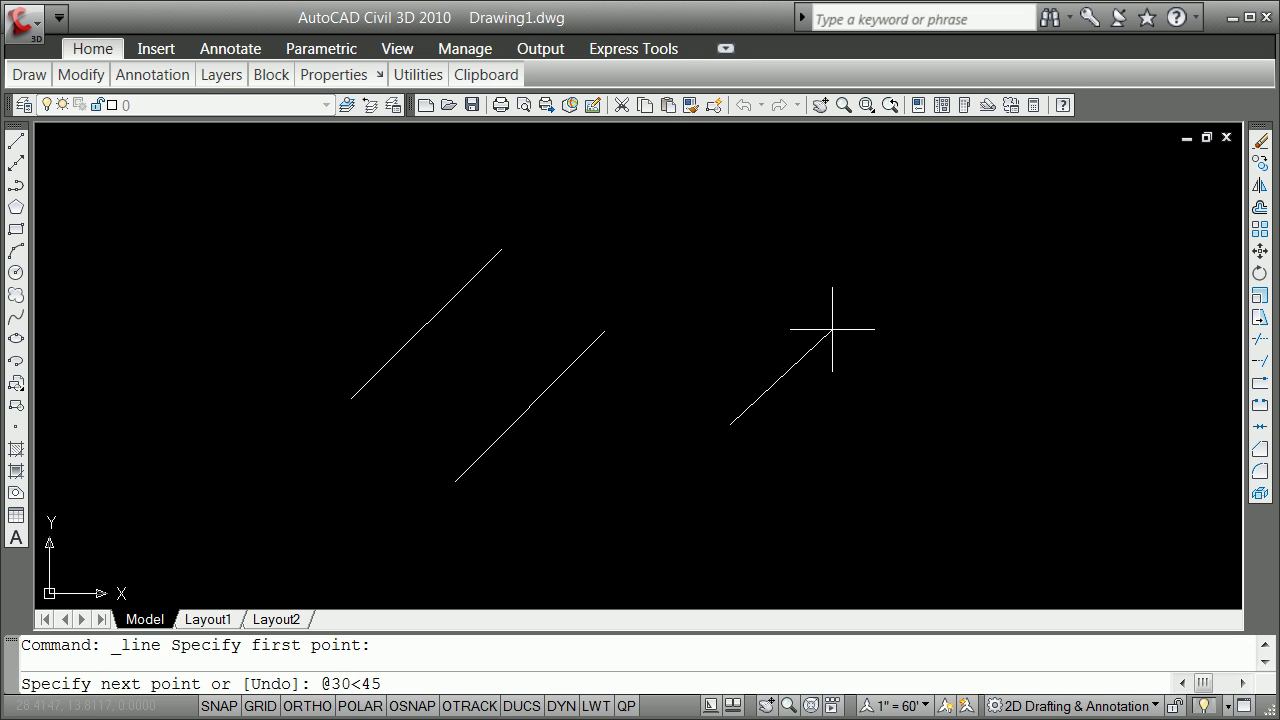
pyautogui.press('Return')
# Zoom to extents so all three diagonal lines fit in view
pyautogui.press('Return')
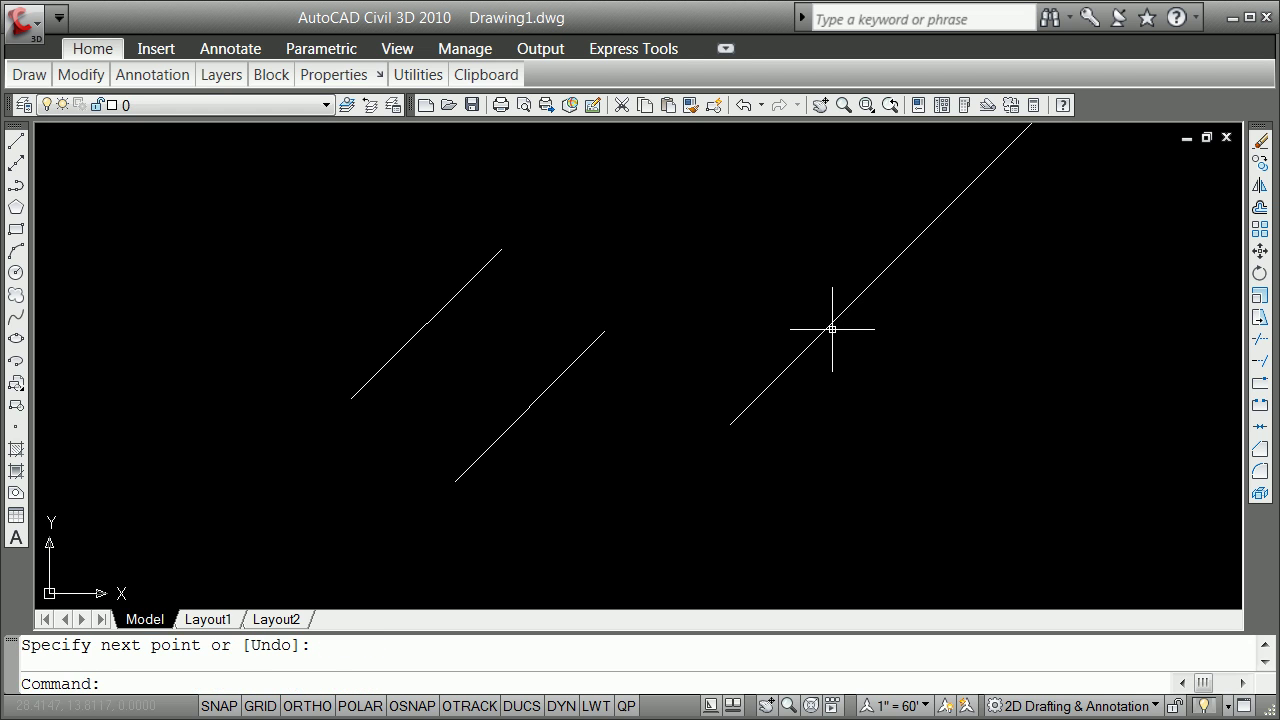
pyautogui.press('Escape')
pyautogui.write('z')
pyautogui.press('Return')
pyautogui.write('e')
pyautogui.press('Return')
pyautogui.scroll(-2, 843, 334)
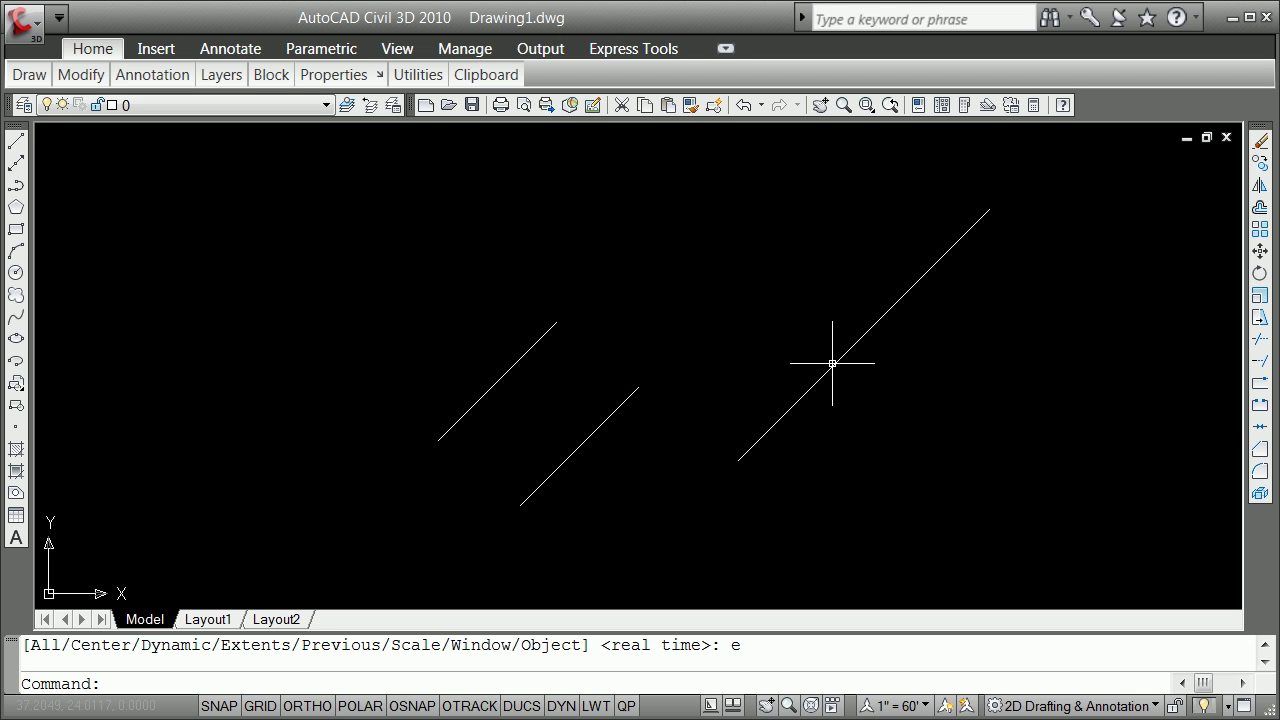
pyautogui.moveTo(838, 363)
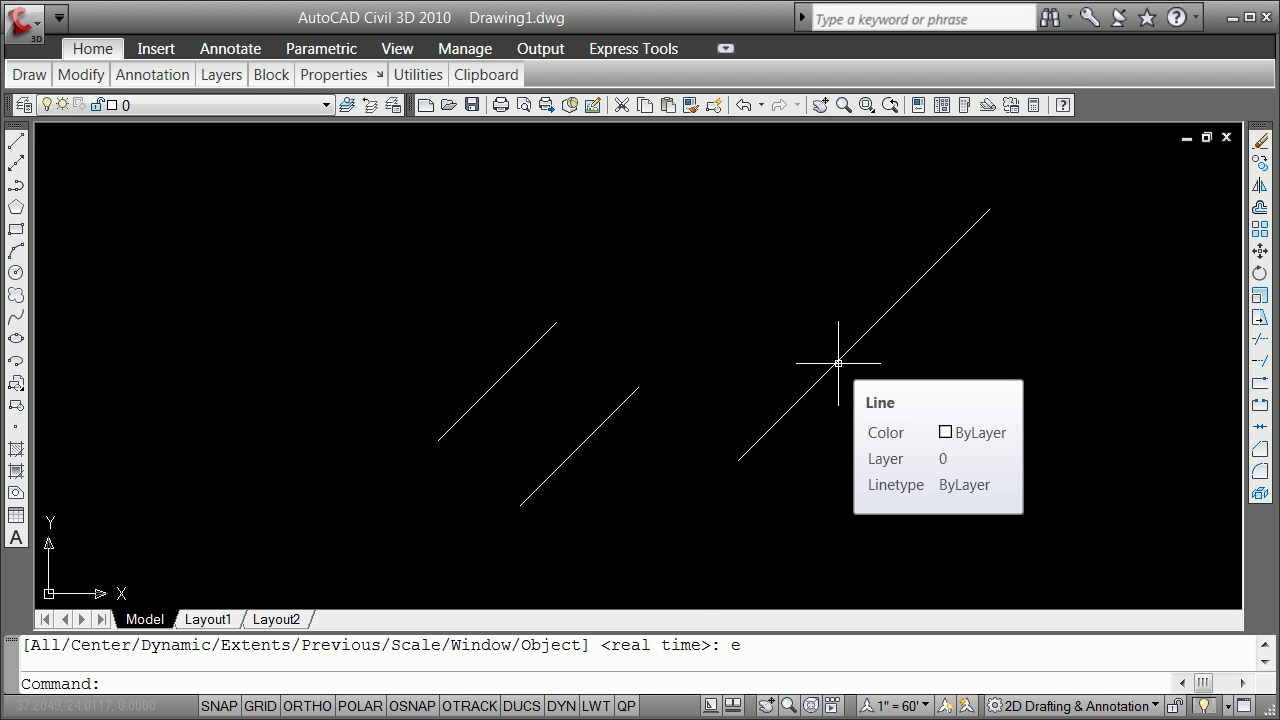
pyautogui.write('line')
pyautogui.press('Return')
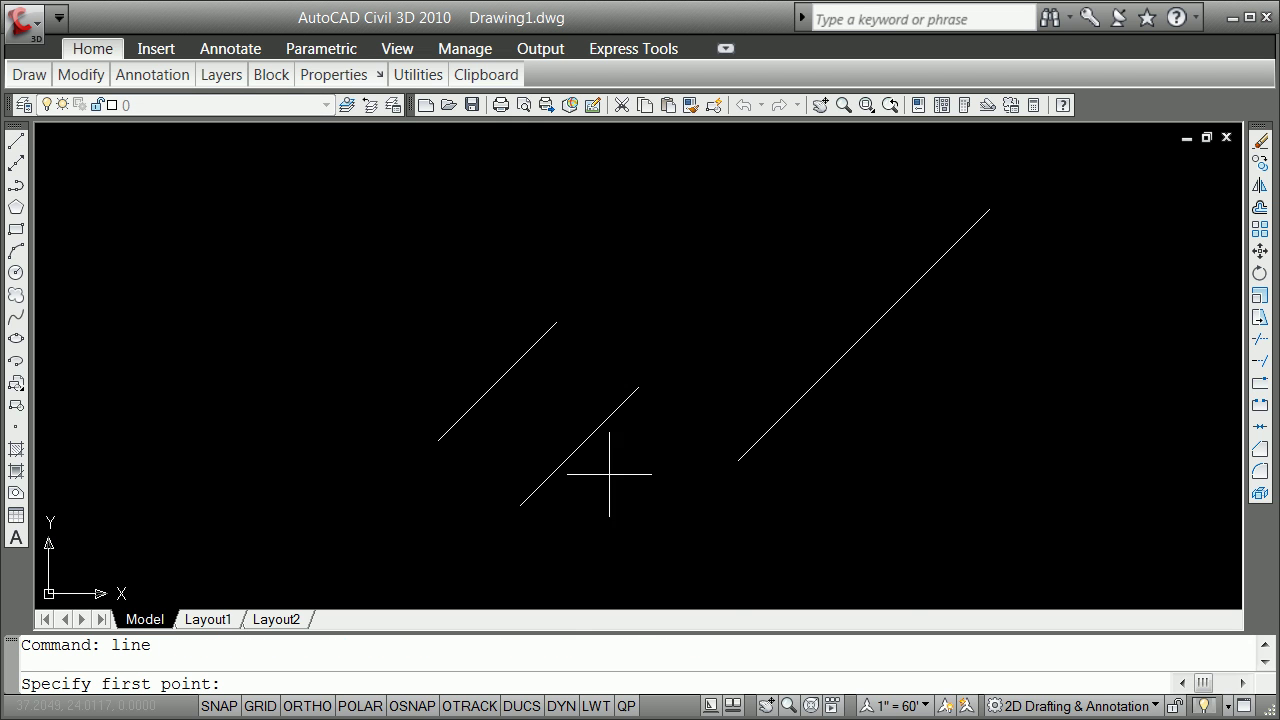
pyautogui.keyDown('shift'); pyautogui.rightClick(666, 234); pyautogui.keyUp('shift')
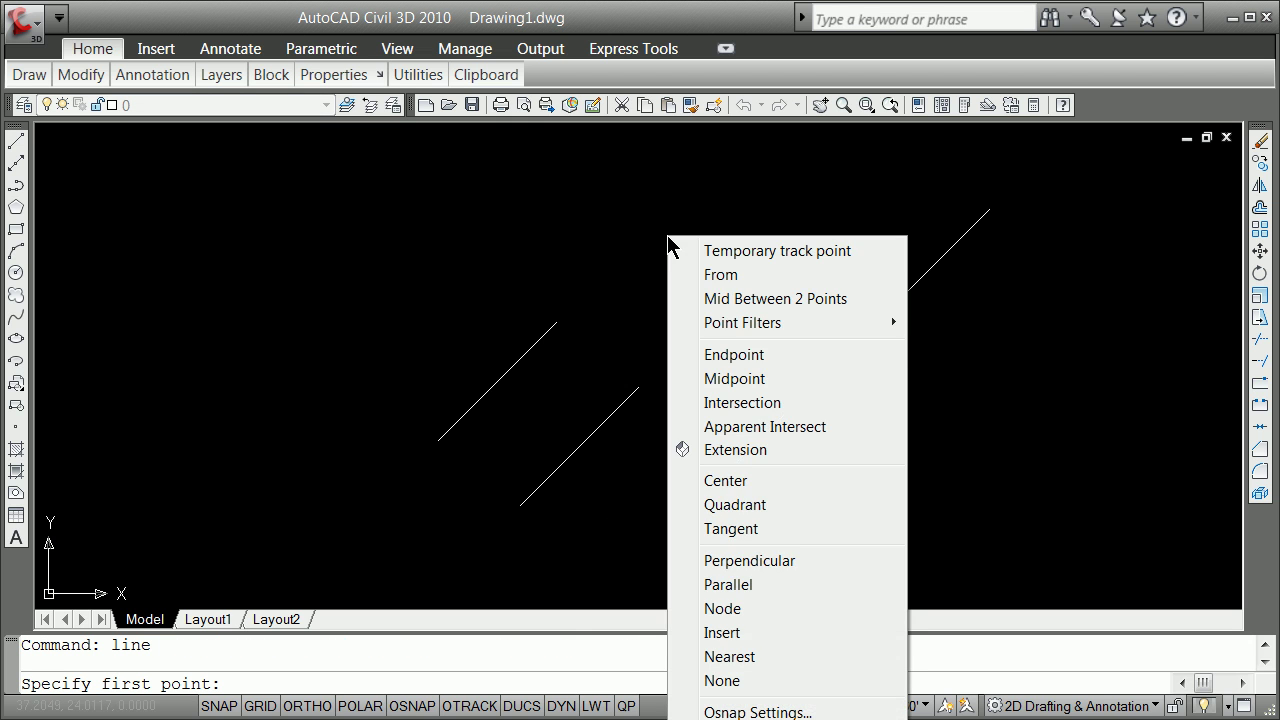
pyautogui.click(757, 358)
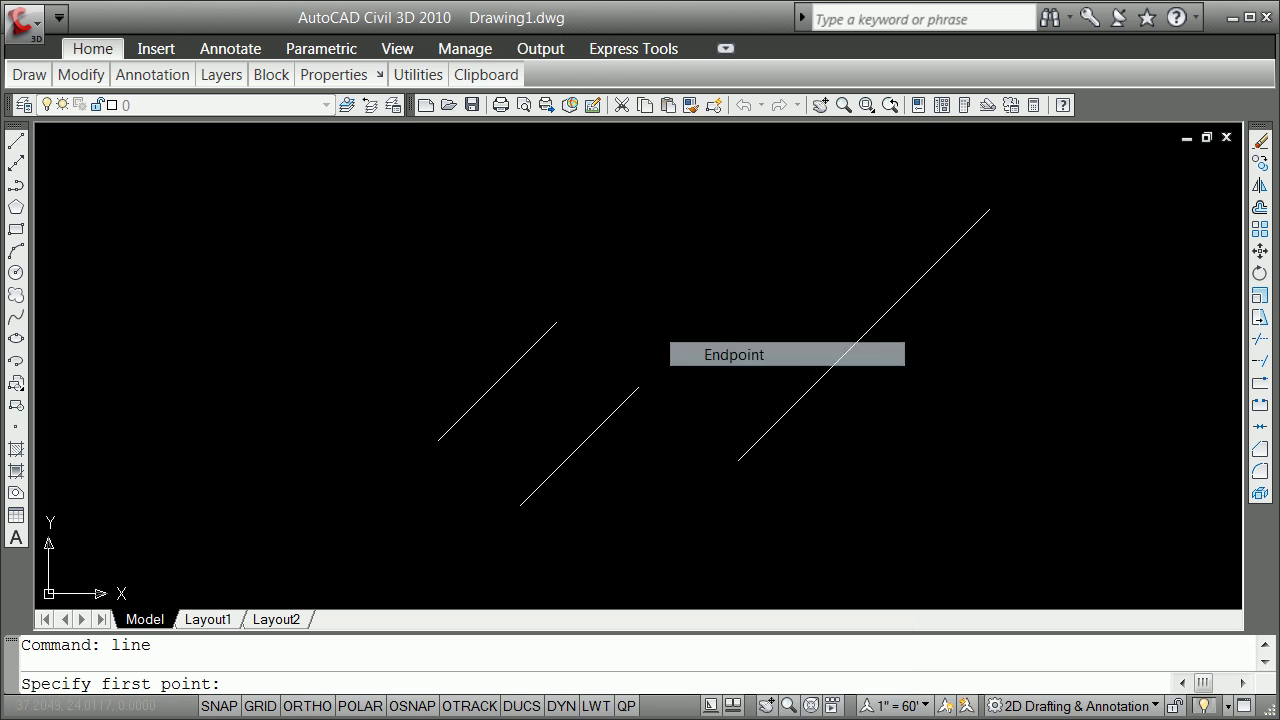
pyautogui.click(980, 216)
pyautogui.write('@')
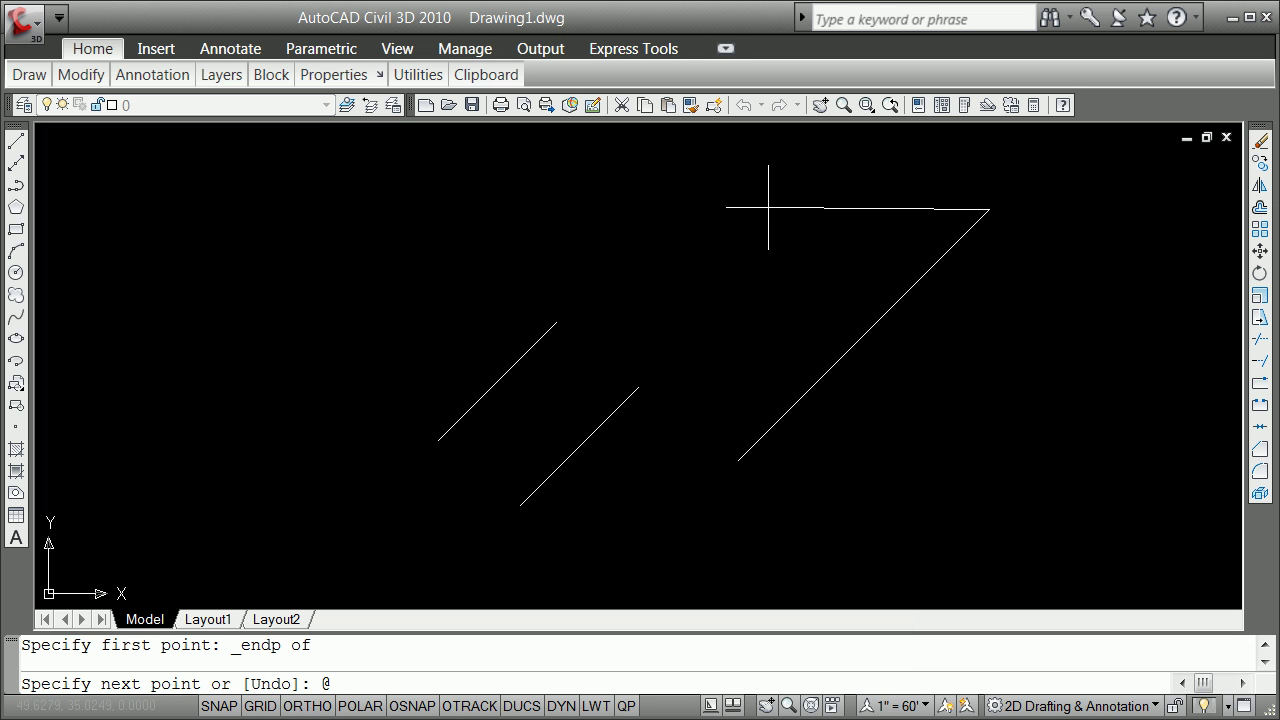
pyautogui.write('10<180')
pyautogui.press('Return')
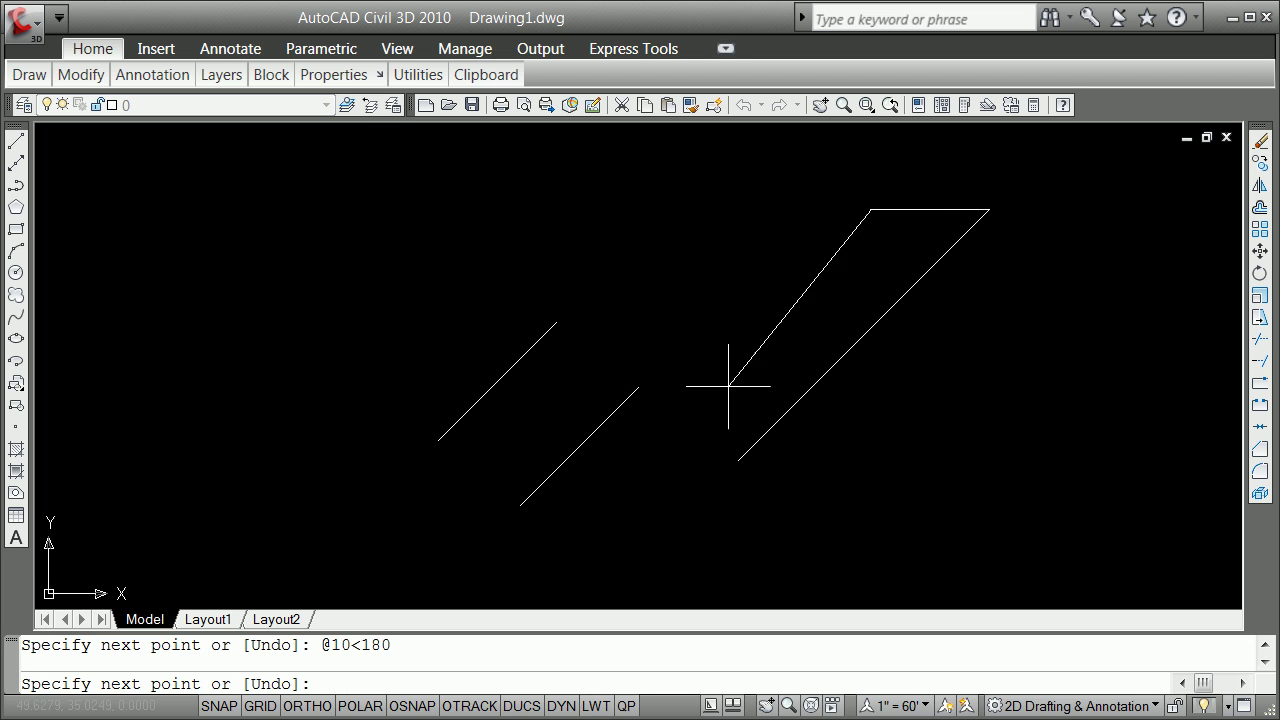
pyautogui.press('Return')
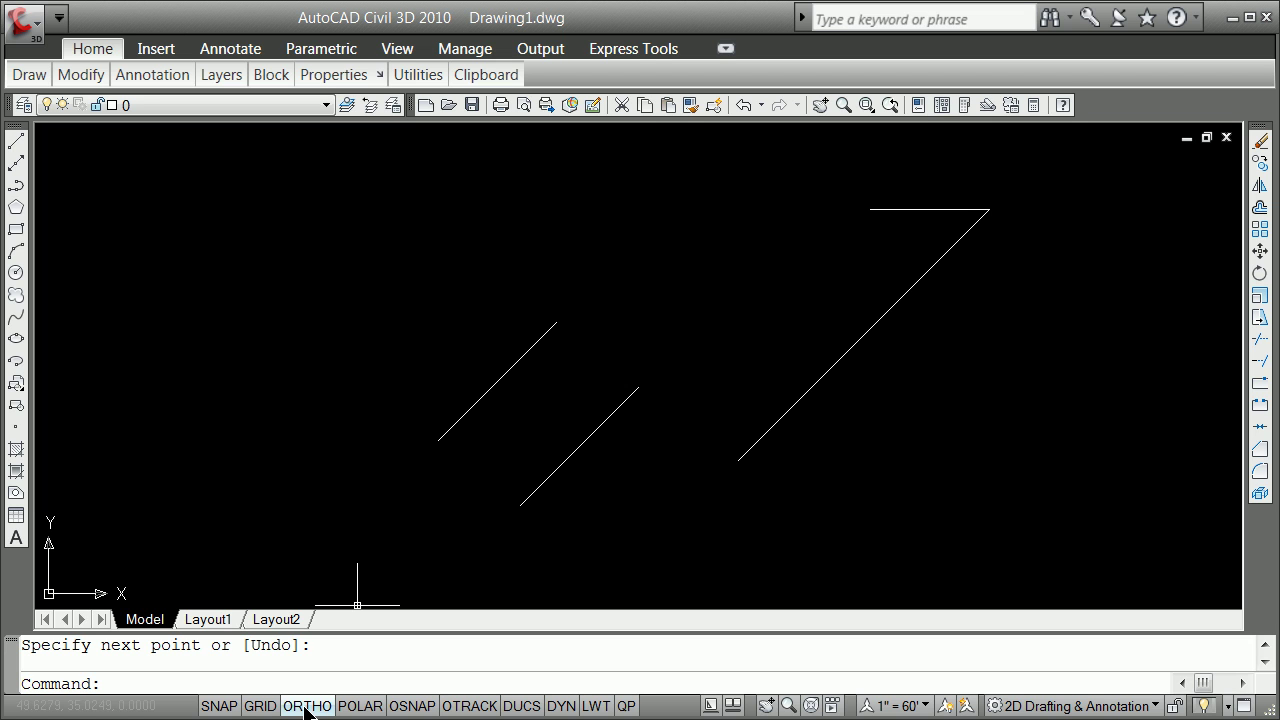
# Turn on polar tracking and draw a stepped line: 5 across, 10 up, 5 across
pyautogui.click(358, 710)
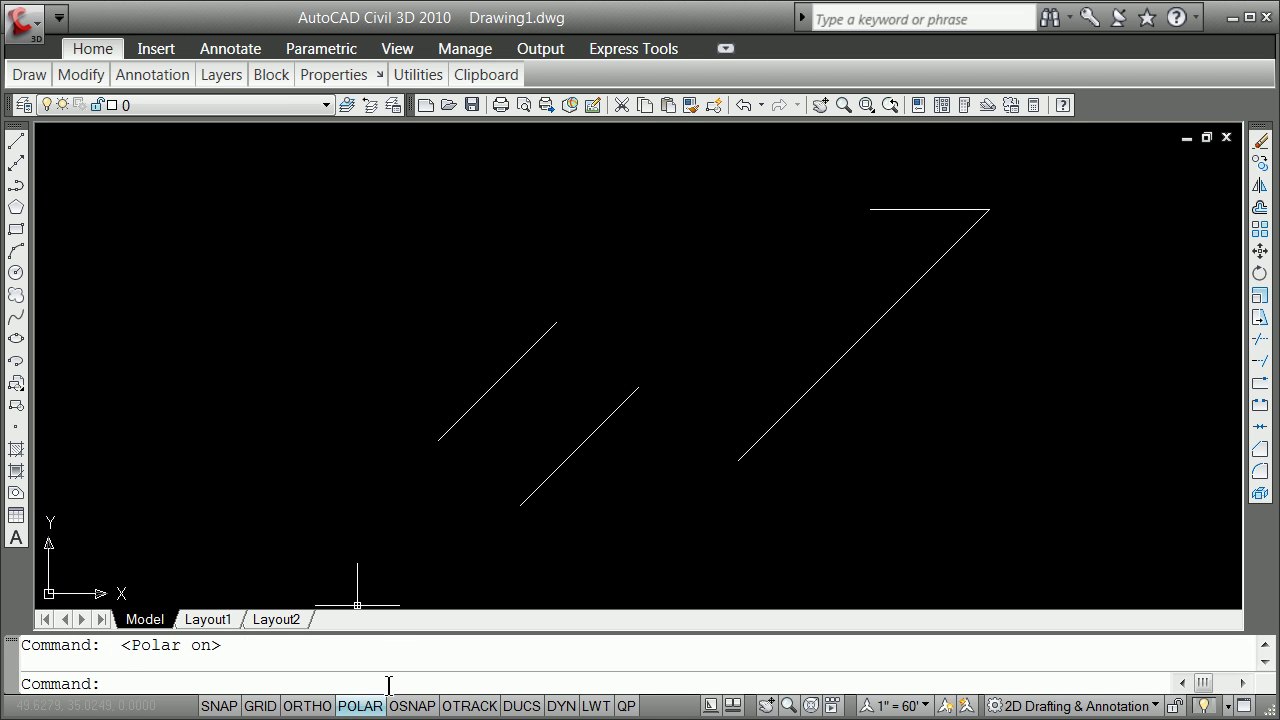
pyautogui.click(16, 145)
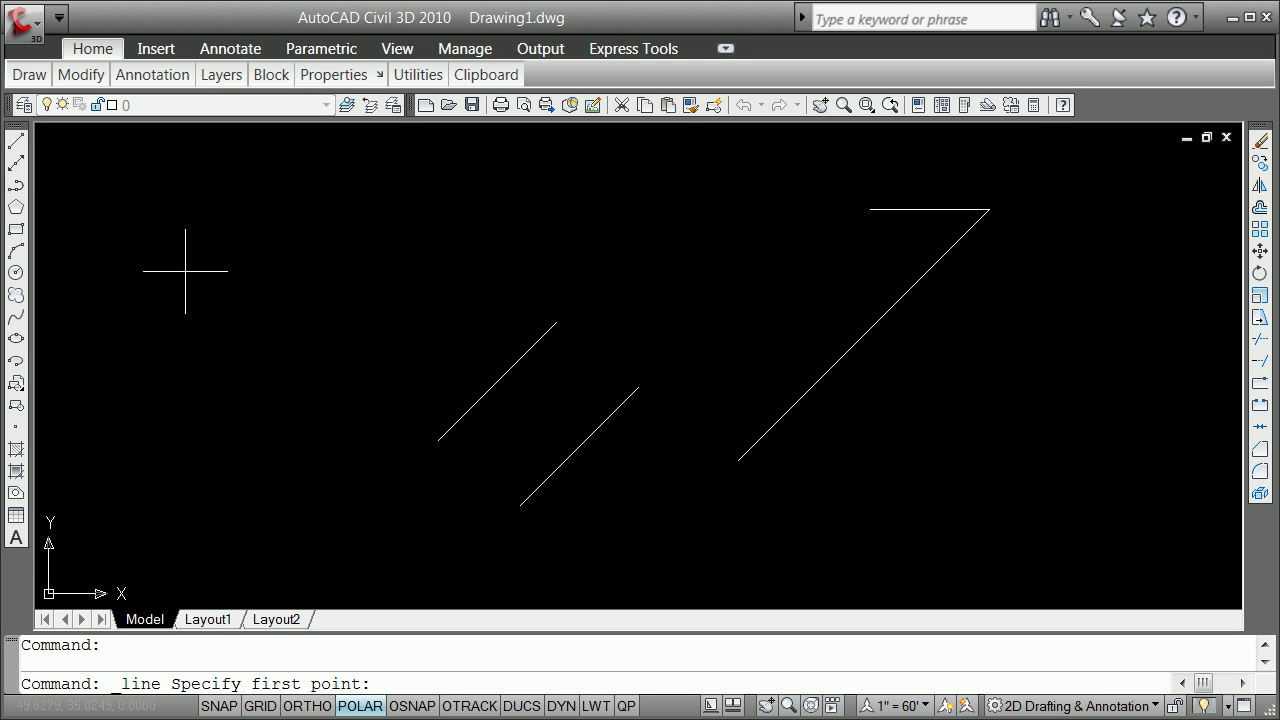
pyautogui.click(185, 271)
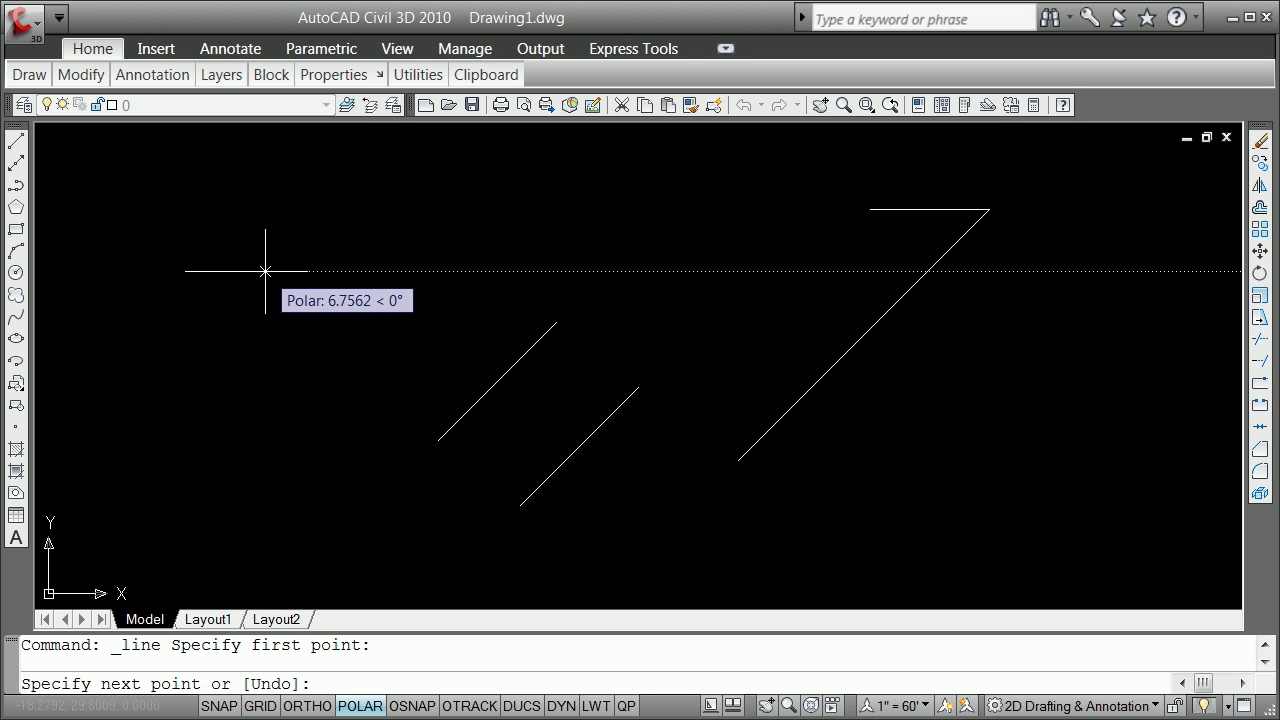
pyautogui.write('5')
pyautogui.press('Return')
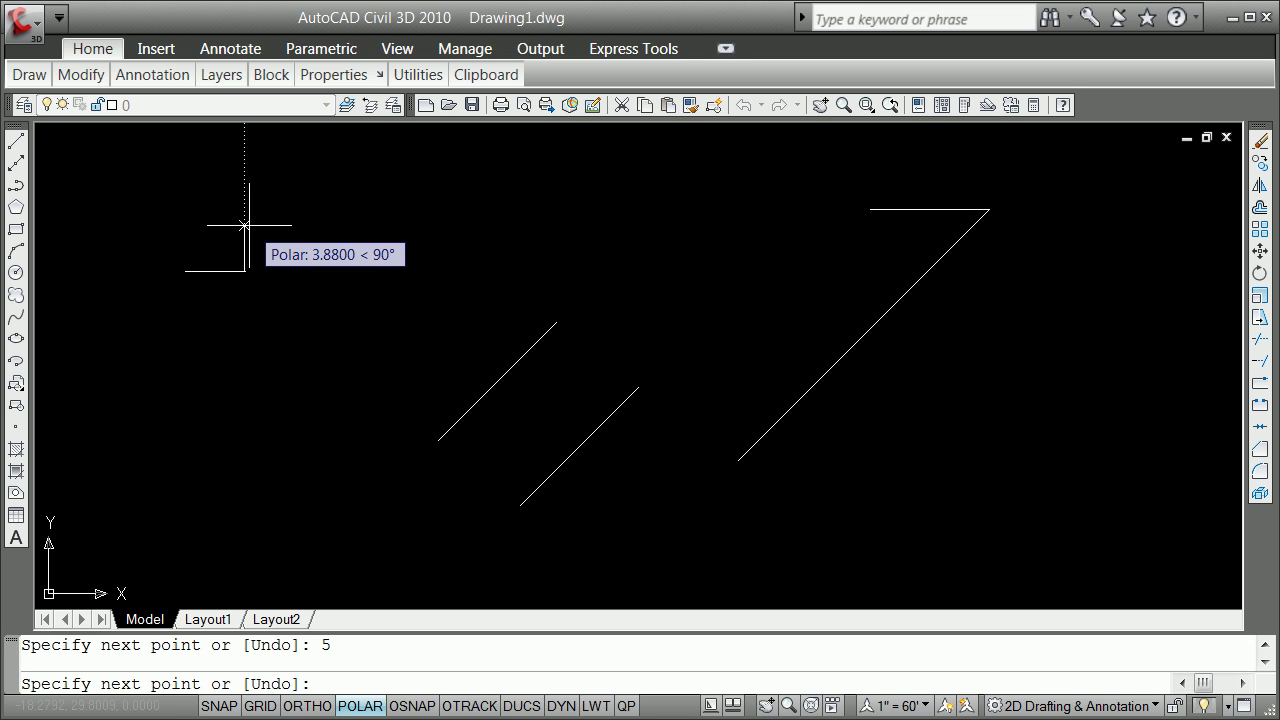
pyautogui.write('10')
pyautogui.press('Return')
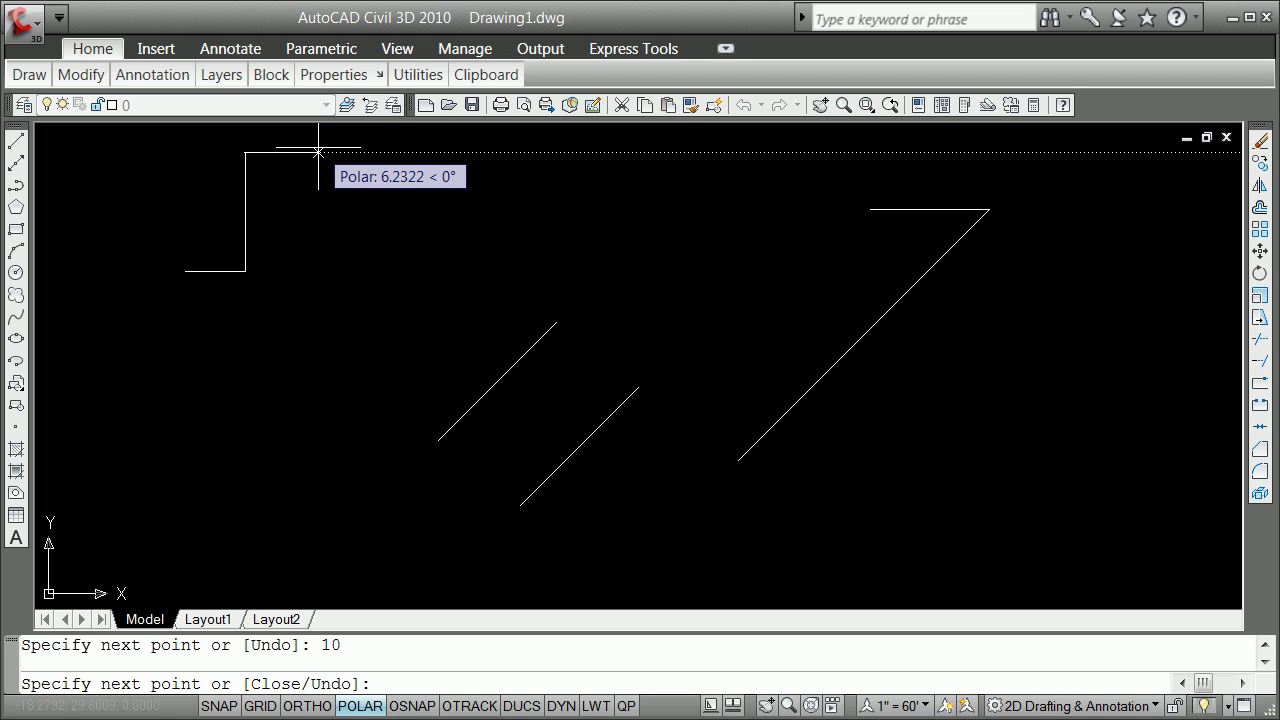
pyautogui.write('5')
pyautogui.press('Return')
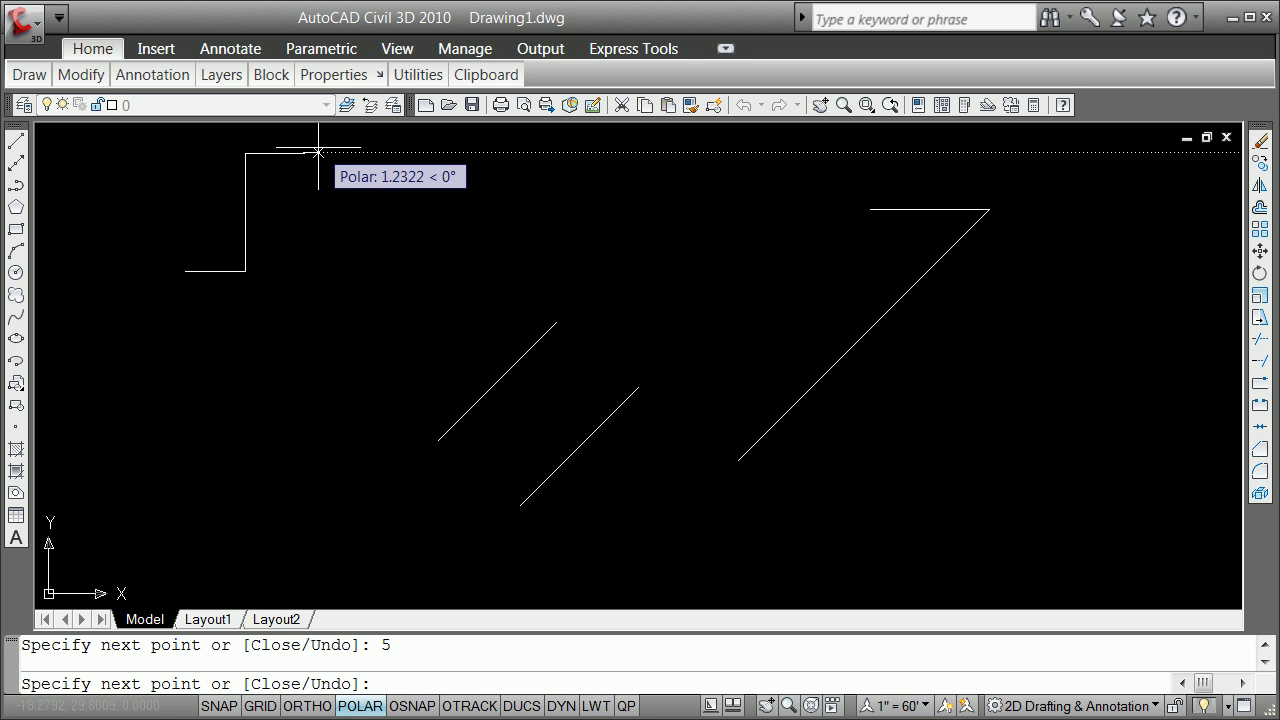
pyautogui.press('Escape')
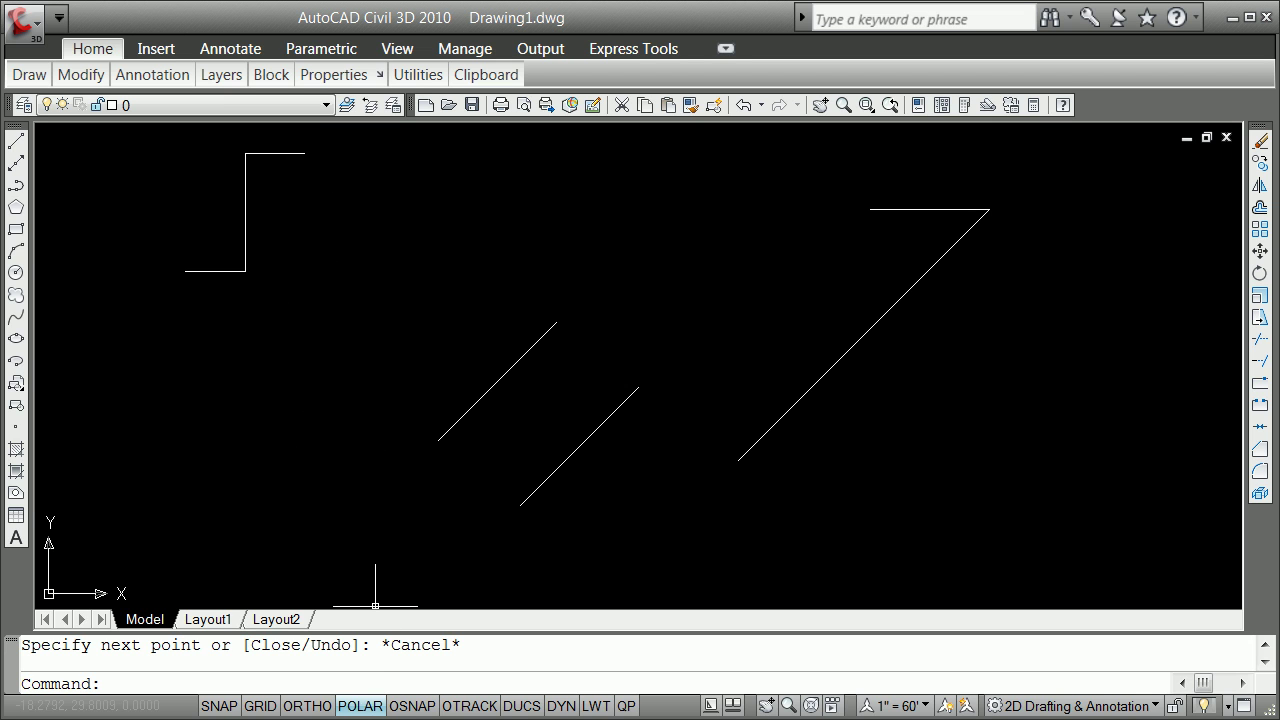
pyautogui.click(360, 706)
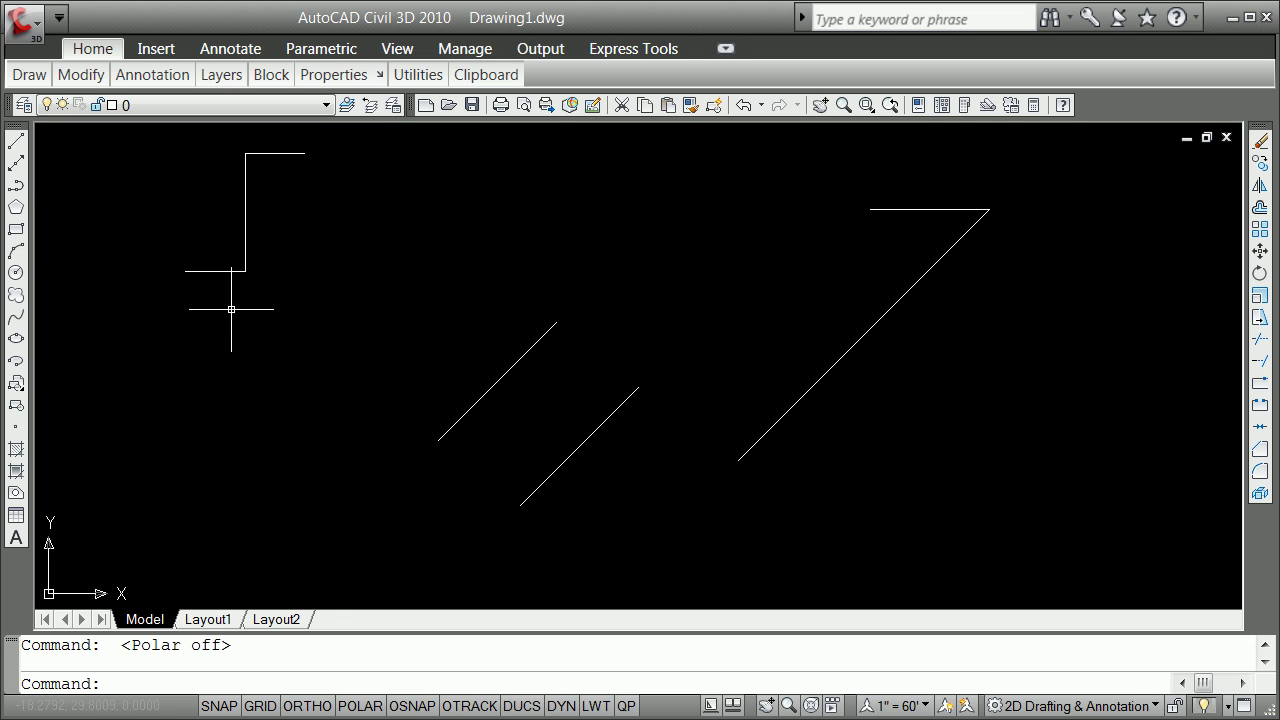
pyautogui.click(16, 141)
pyautogui.click(386, 231)
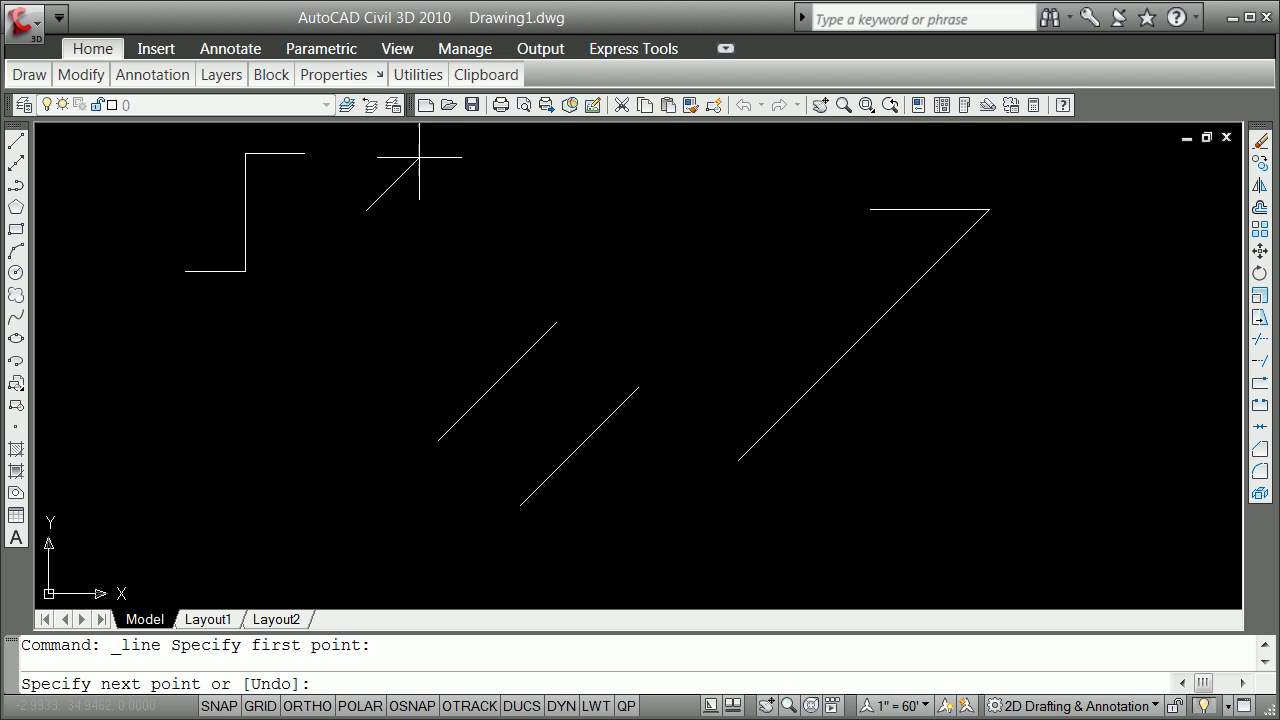
pyautogui.click(360, 706)
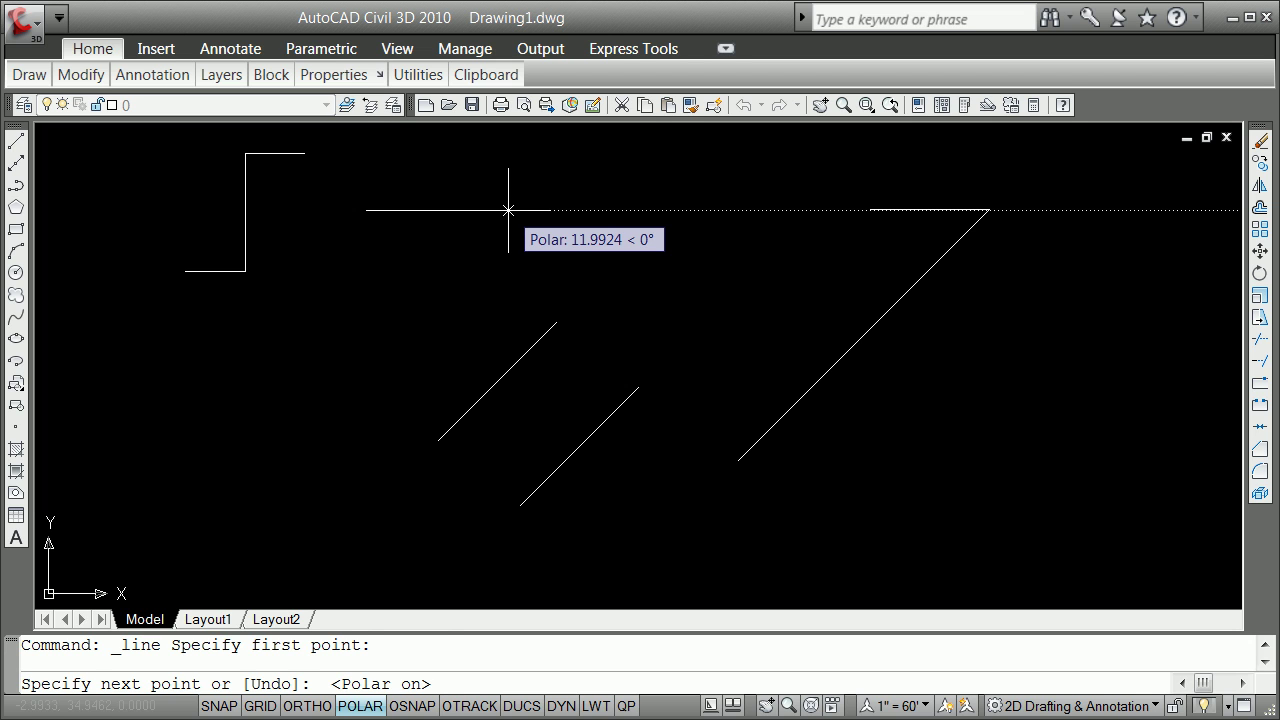
# Draw an L-shaped line left of the diagonals: 5 units right, then 4 units up
pyautogui.press('Escape')
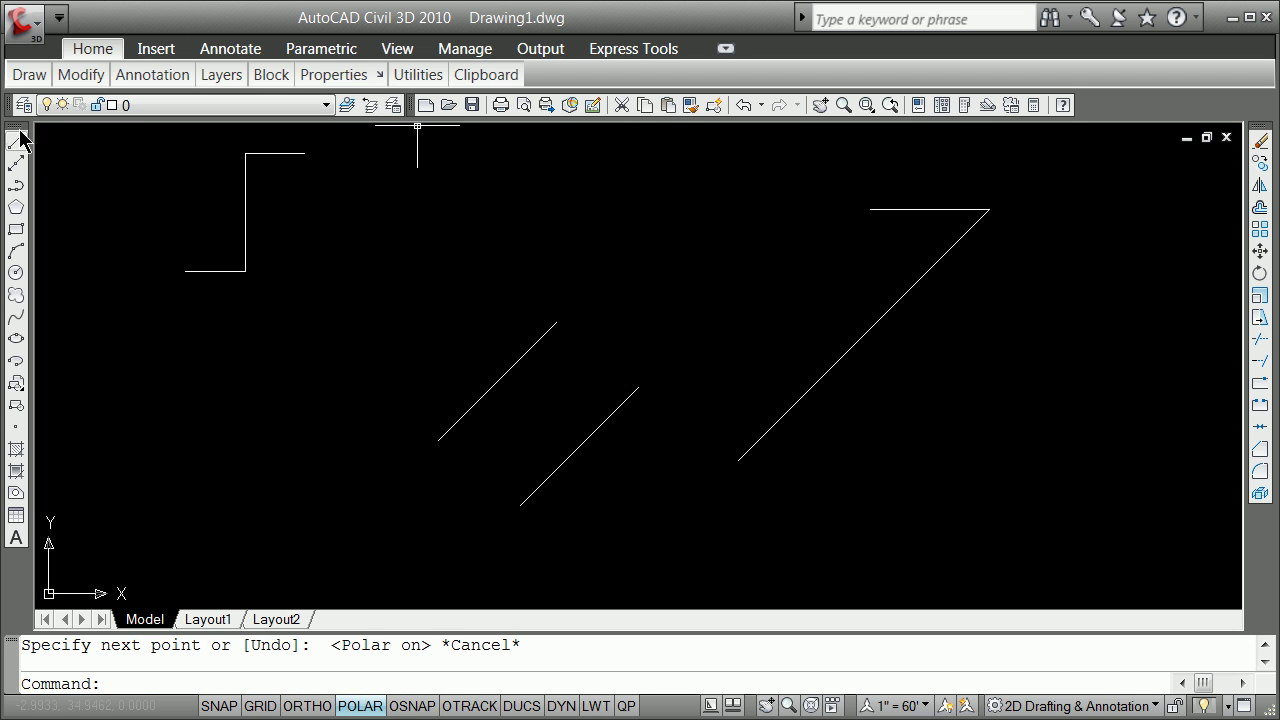
pyautogui.click(16, 141)
pyautogui.click(217, 416)
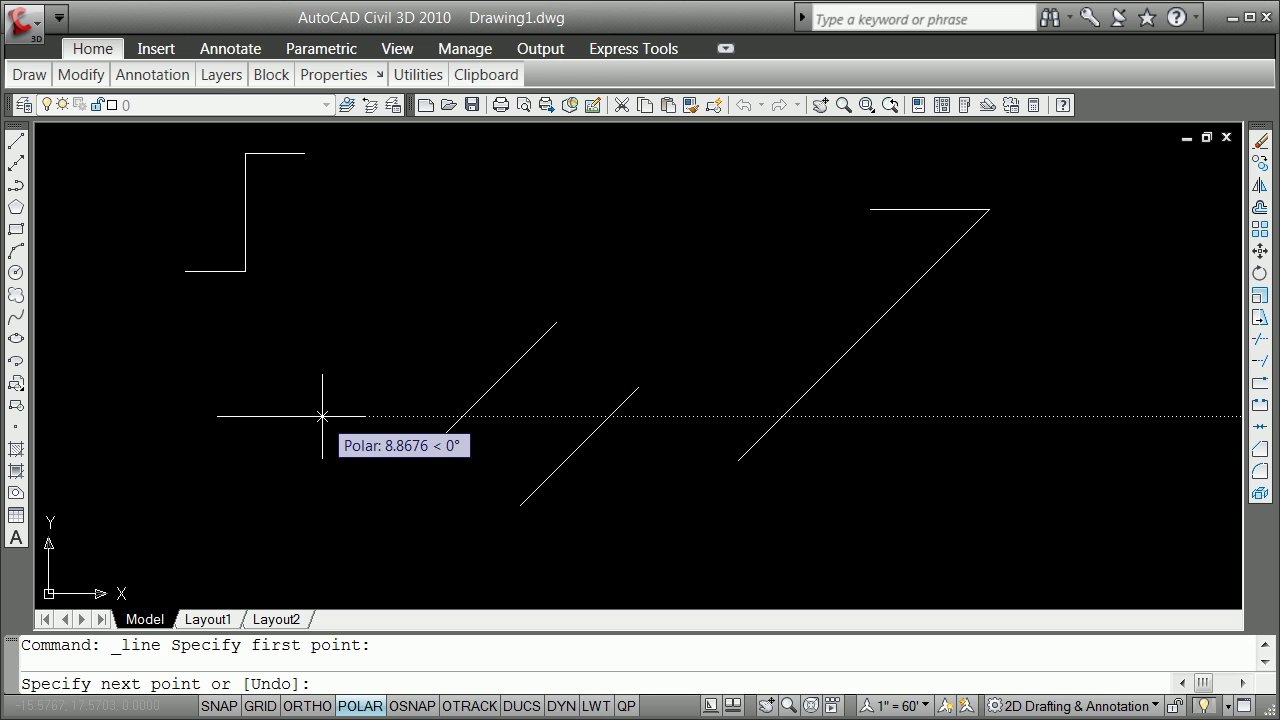
pyautogui.write('5')
pyautogui.press('Return')
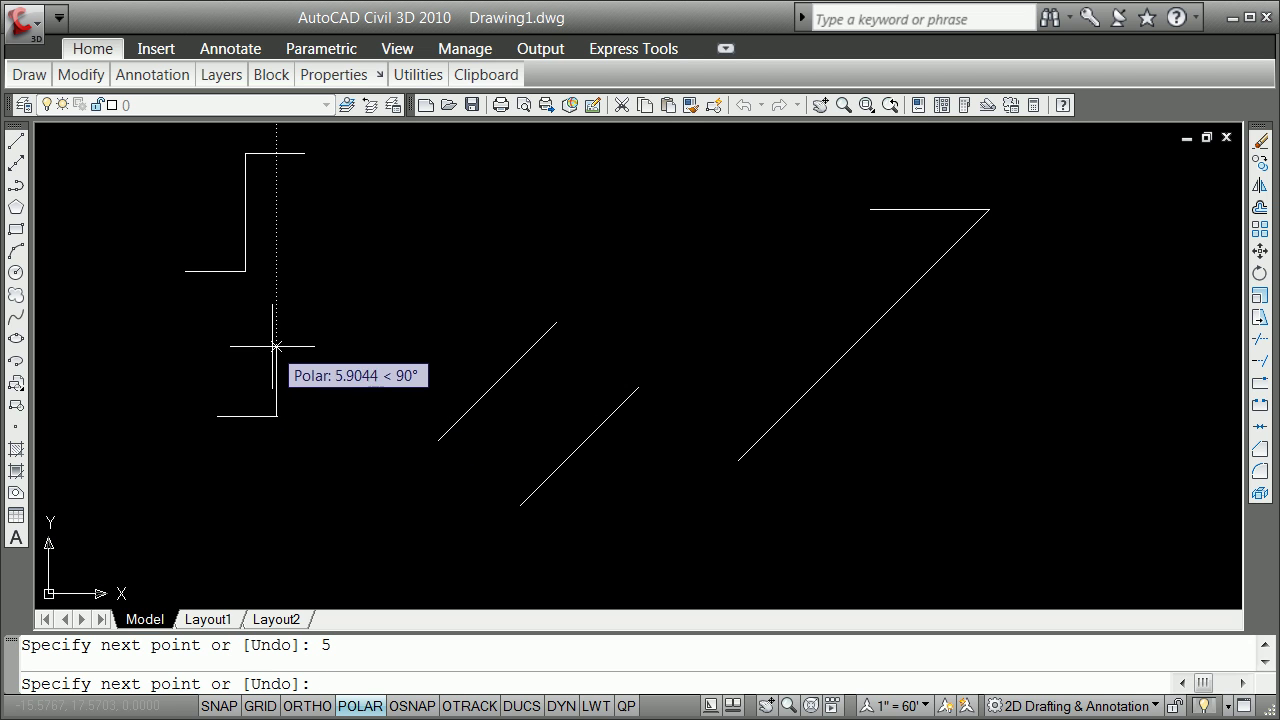
pyautogui.write('4')
pyautogui.press('Return')
pyautogui.press('Escape')
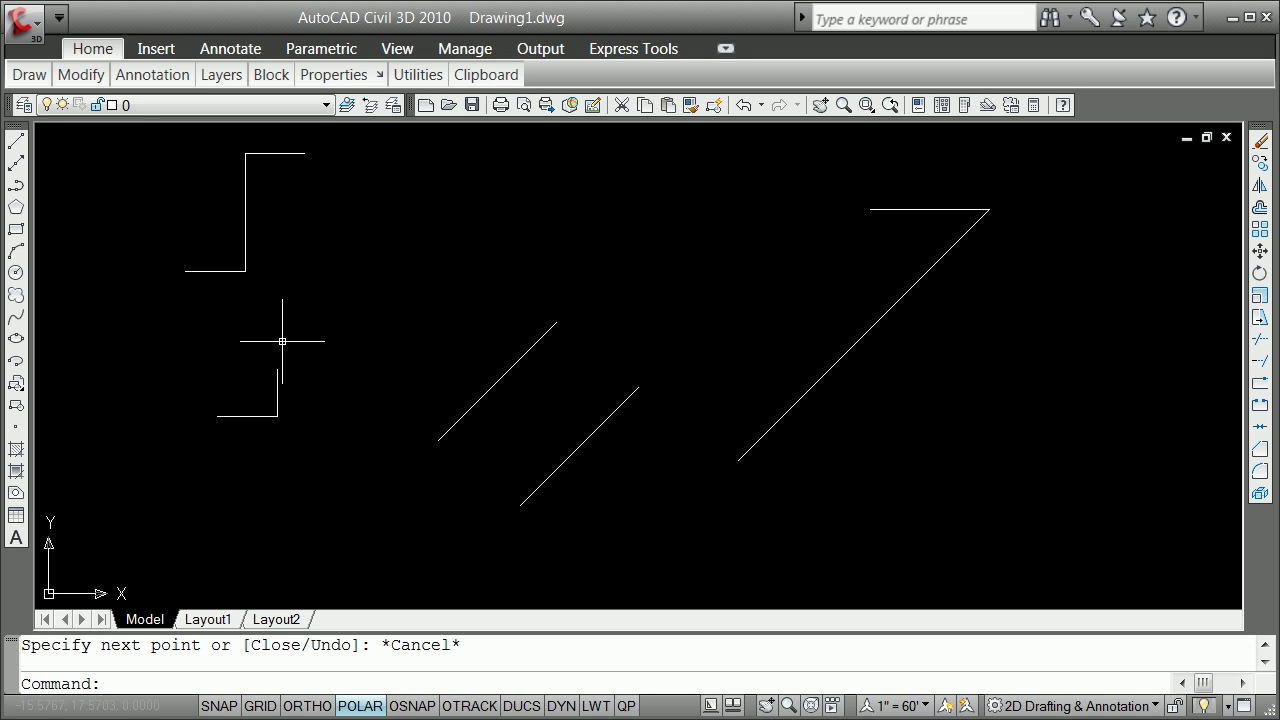